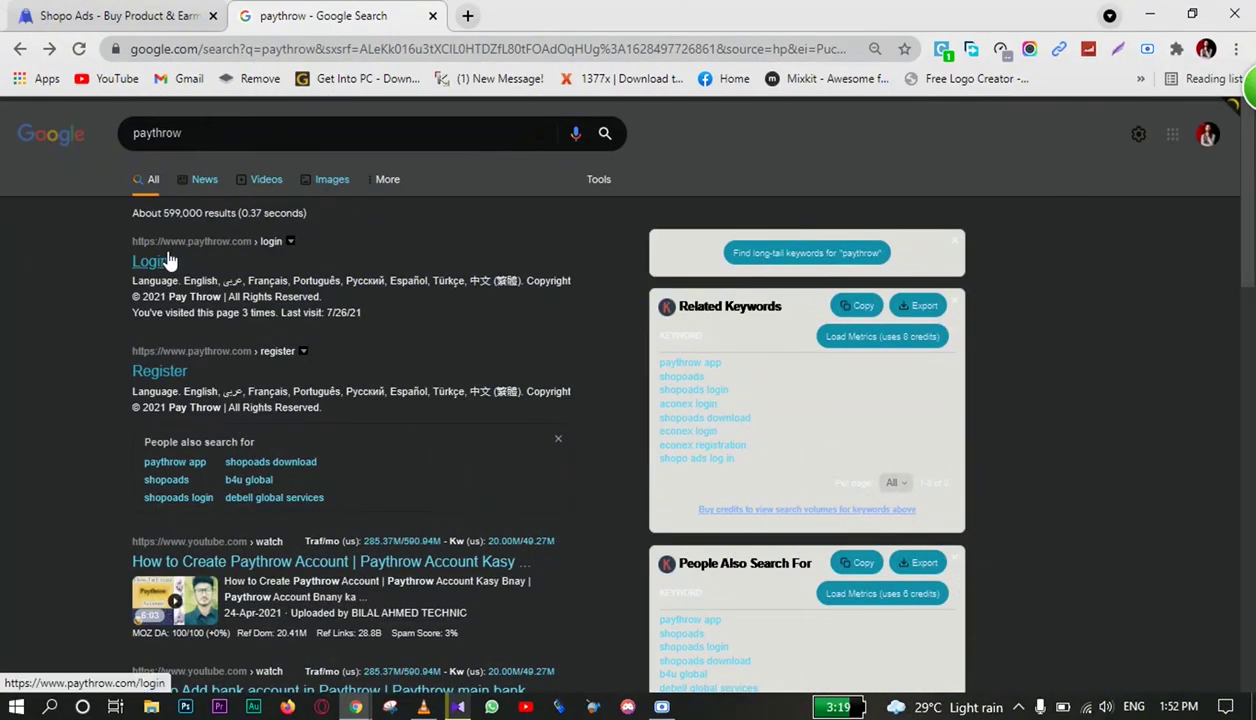
Open the Paythrow Register search result in a new browser tab and switch to it
{"action": "right_click", "coordinate": [160, 373]}
{"action": "left_click", "coordinate": [205, 390]}
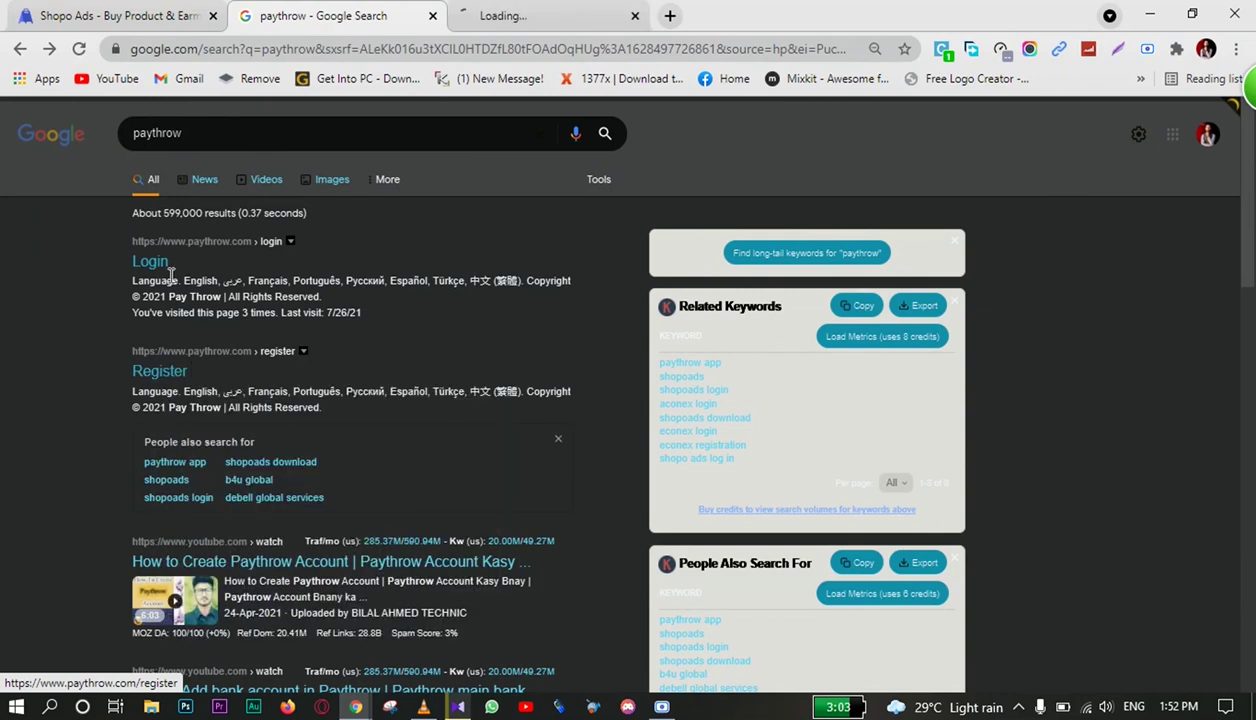
{"action": "left_click", "coordinate": [475, 17]}
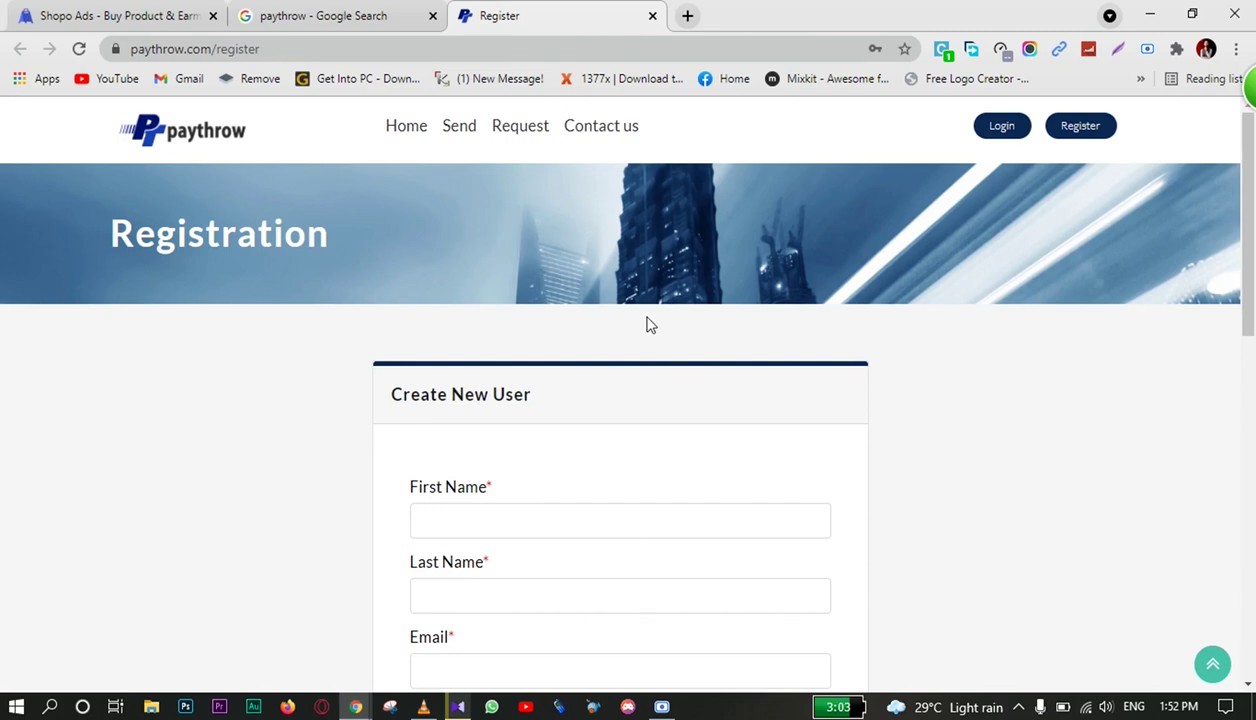
Examine the fields of the Create New User registration form, including the User Type options
{"action": "scroll", "coordinate": [665, 360], "scroll_direction": "down", "scroll_amount": 1}
{"action": "scroll", "coordinate": [688, 364], "scroll_direction": "up", "scroll_amount": 1}
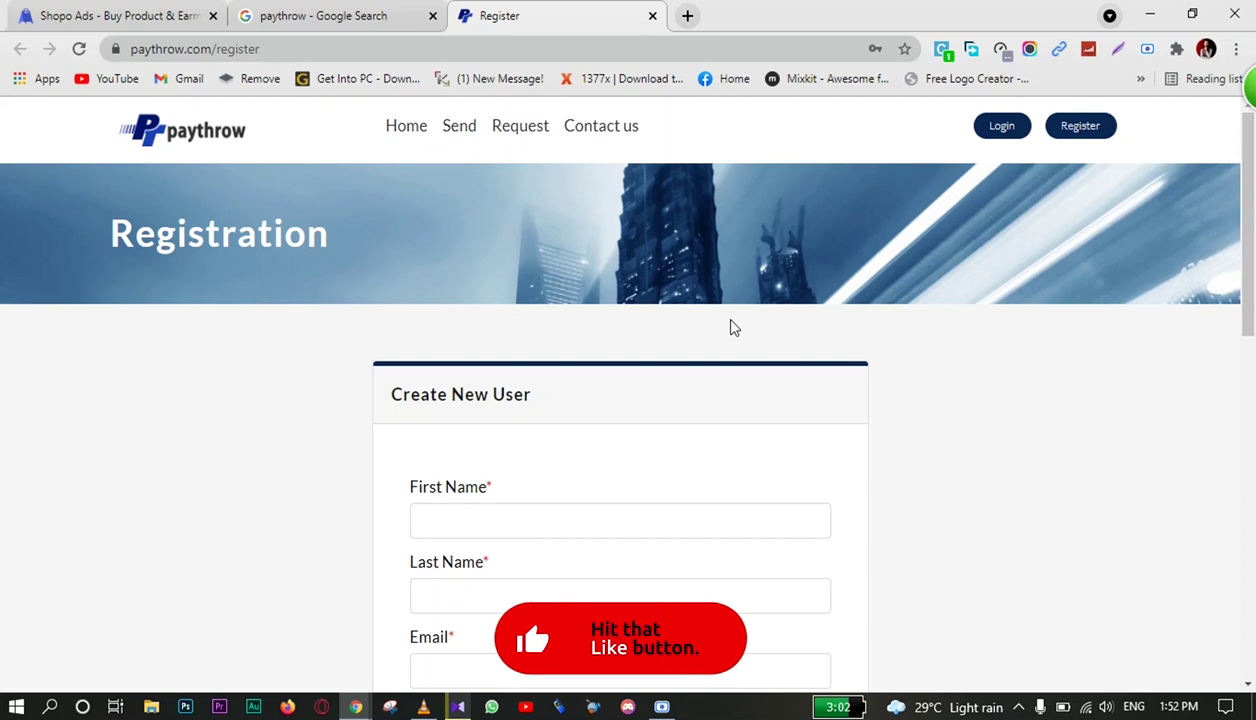
{"action": "scroll", "coordinate": [756, 290], "scroll_direction": "down", "scroll_amount": 2}
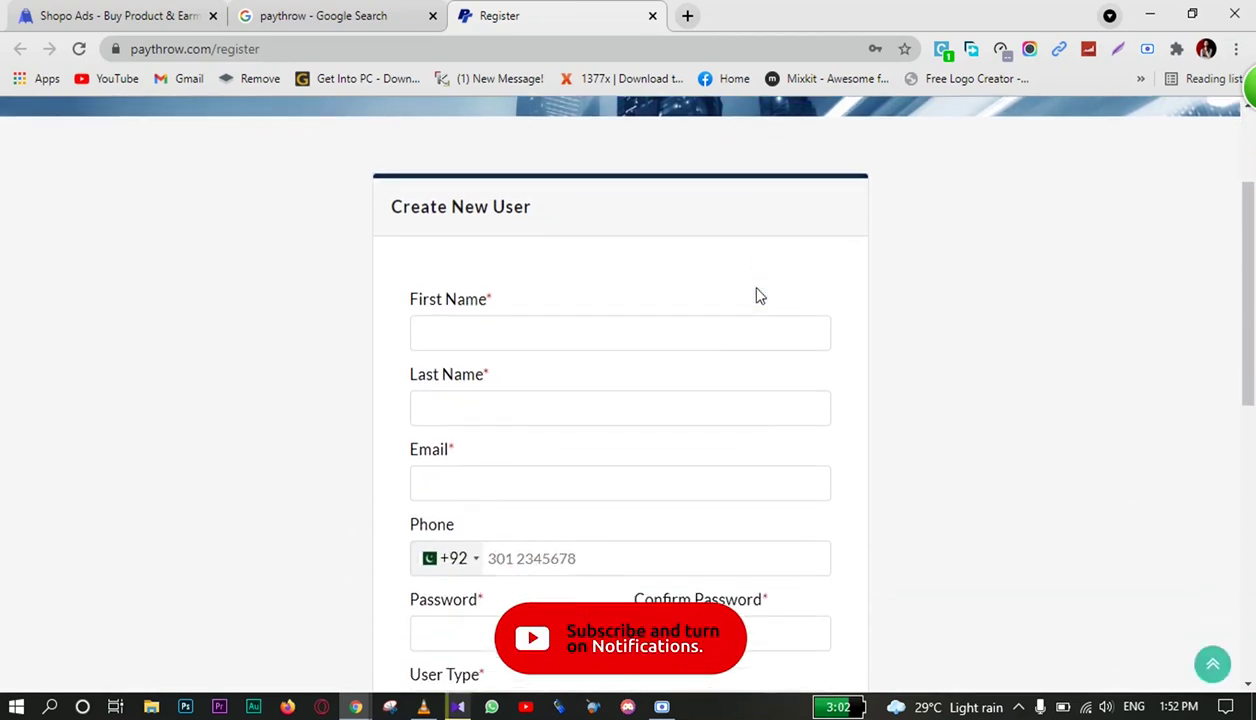
{"action": "scroll", "coordinate": [752, 293], "scroll_direction": "down", "scroll_amount": 1}
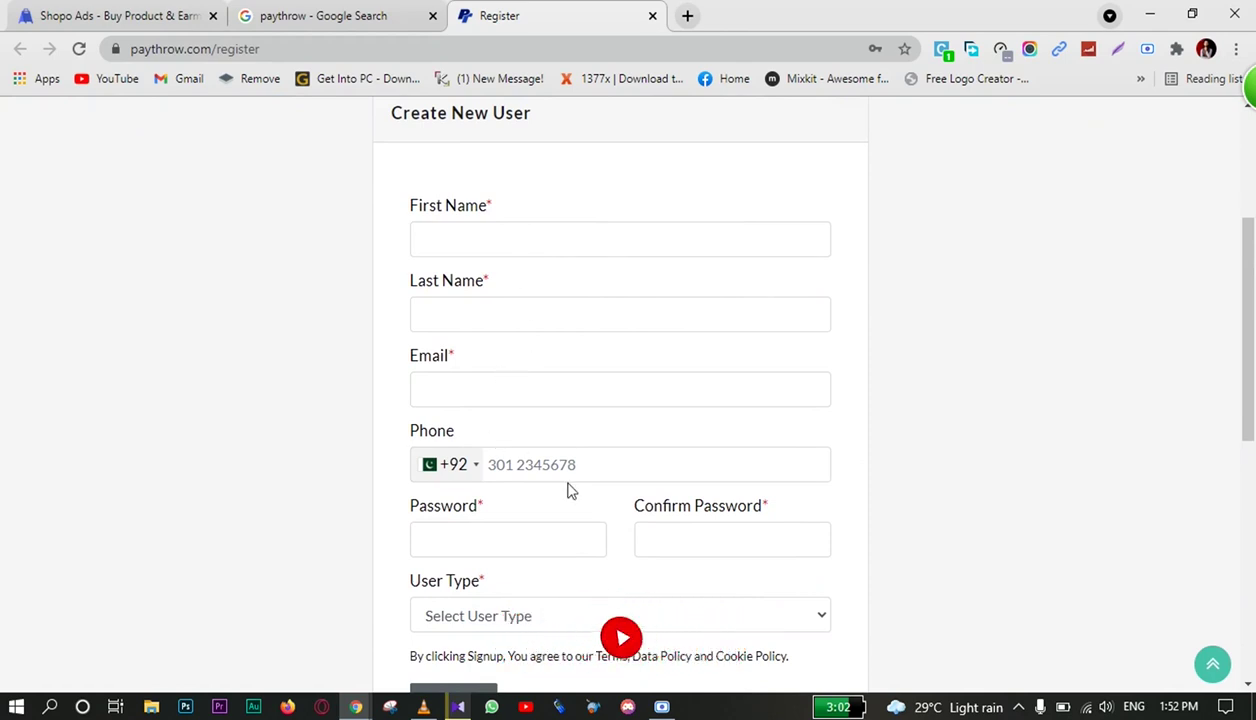
{"action": "scroll", "coordinate": [560, 480], "scroll_direction": "down", "scroll_amount": 2}
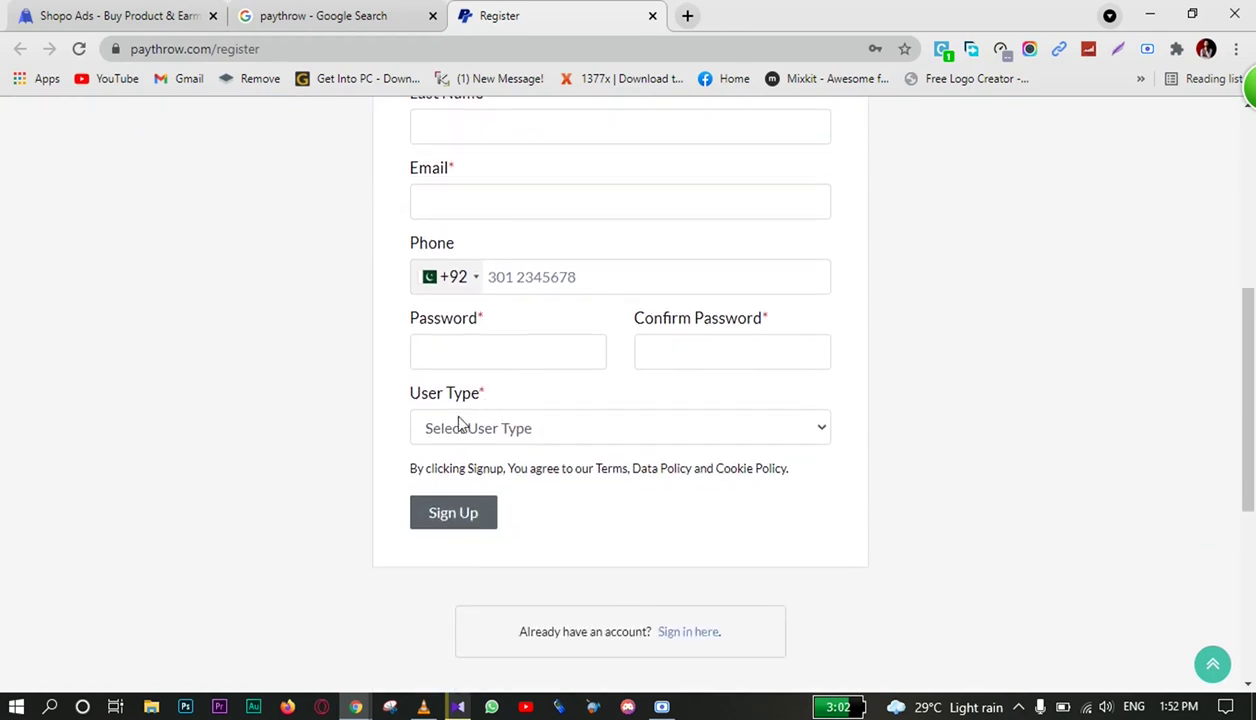
{"action": "scroll", "coordinate": [503, 432], "scroll_direction": "up", "scroll_amount": 2}
{"action": "left_click", "coordinate": [462, 229]}
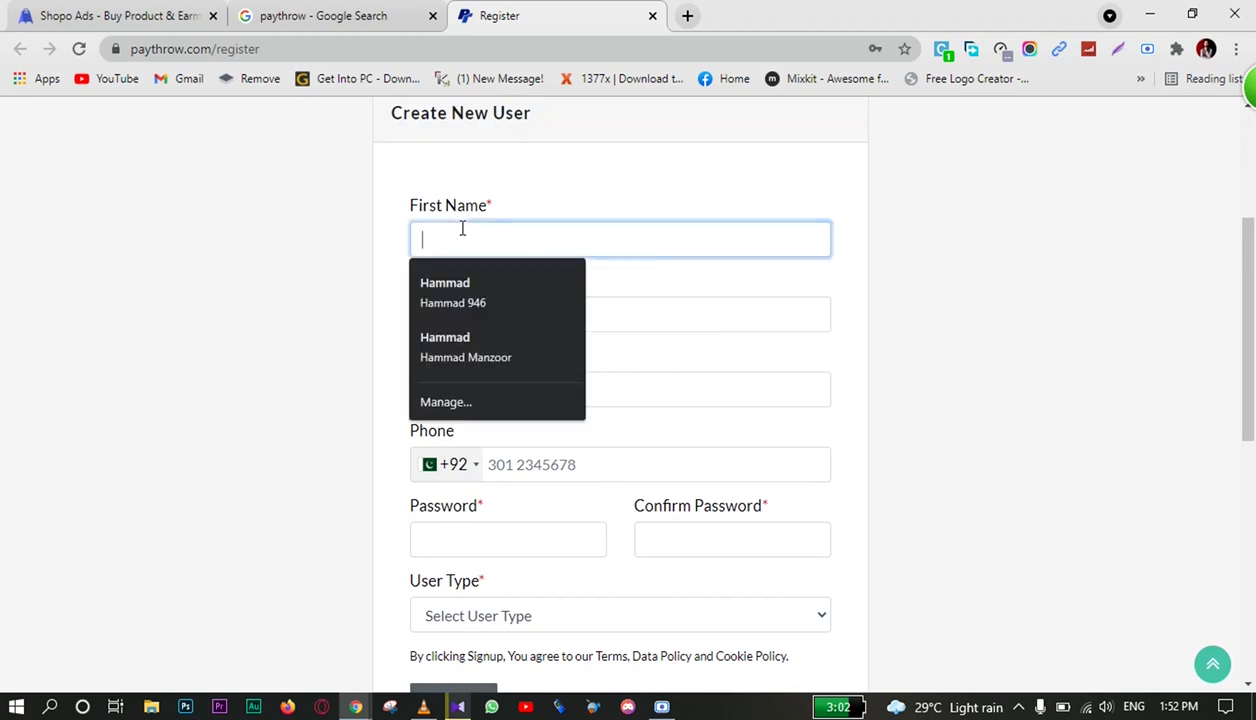
{"action": "left_click", "coordinate": [906, 207]}
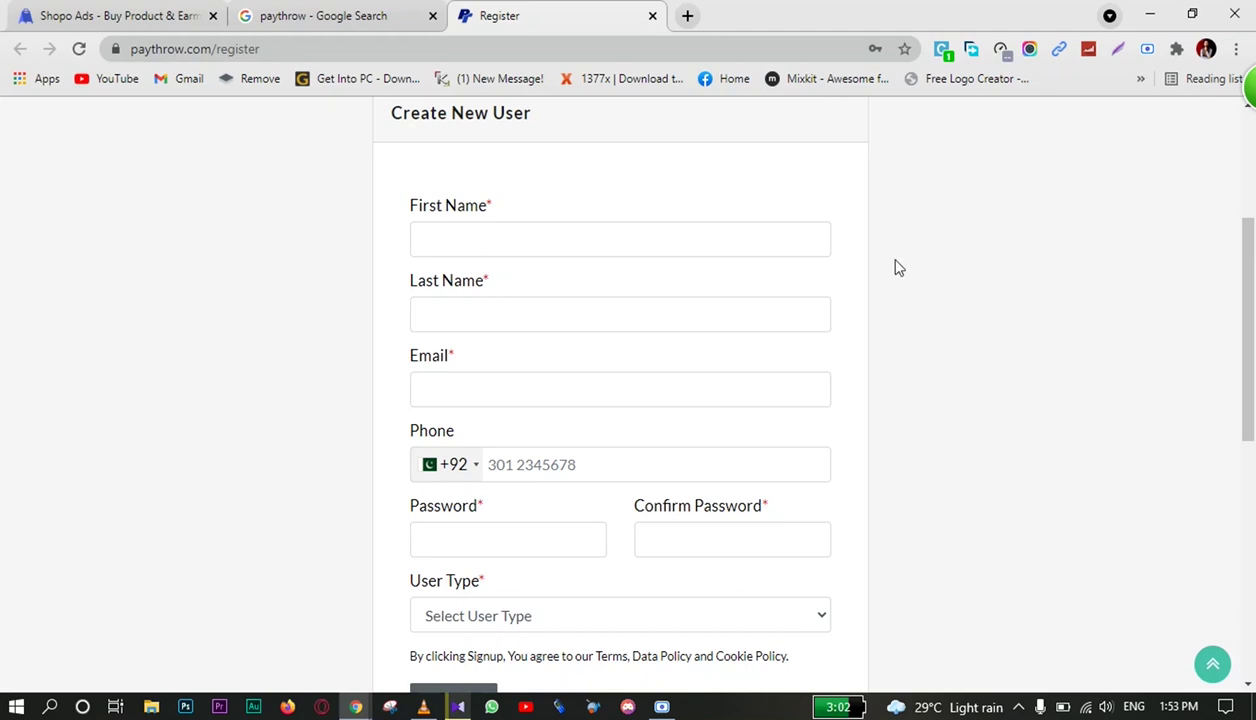
{"action": "scroll", "coordinate": [898, 270], "scroll_direction": "down", "scroll_amount": 2}
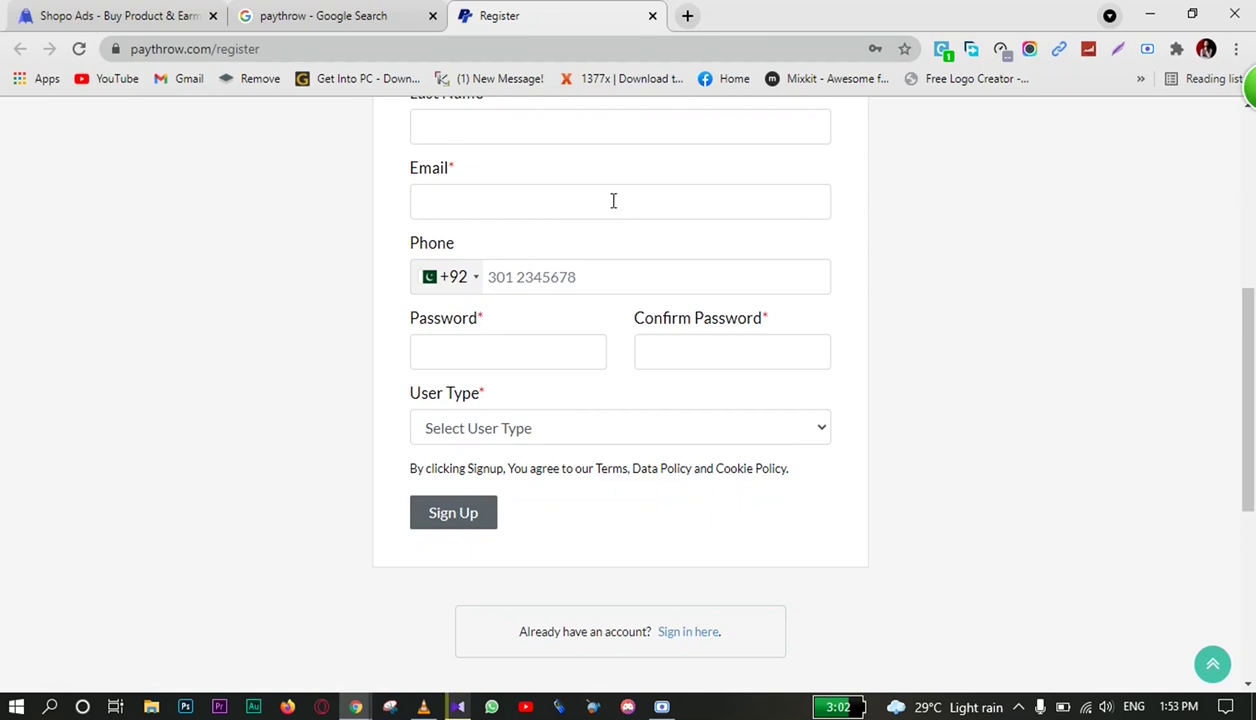
{"action": "scroll", "coordinate": [585, 218], "scroll_direction": "down", "scroll_amount": 1}
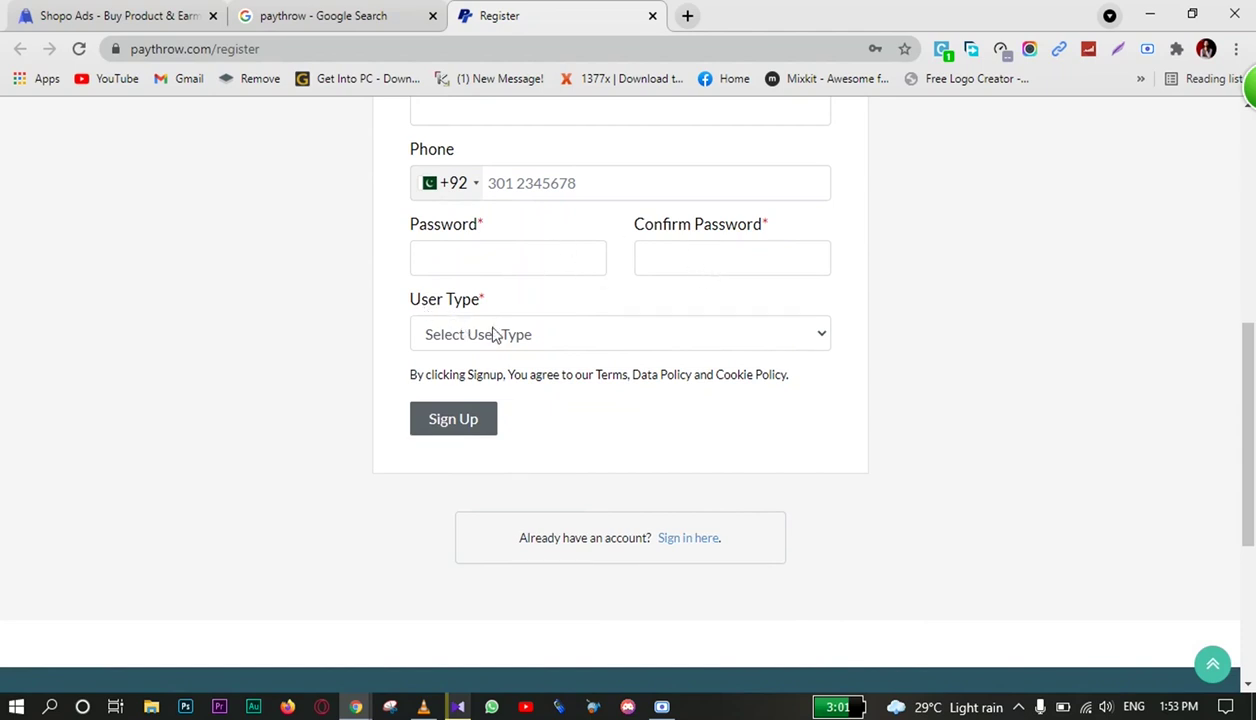
{"action": "left_click", "coordinate": [815, 337]}
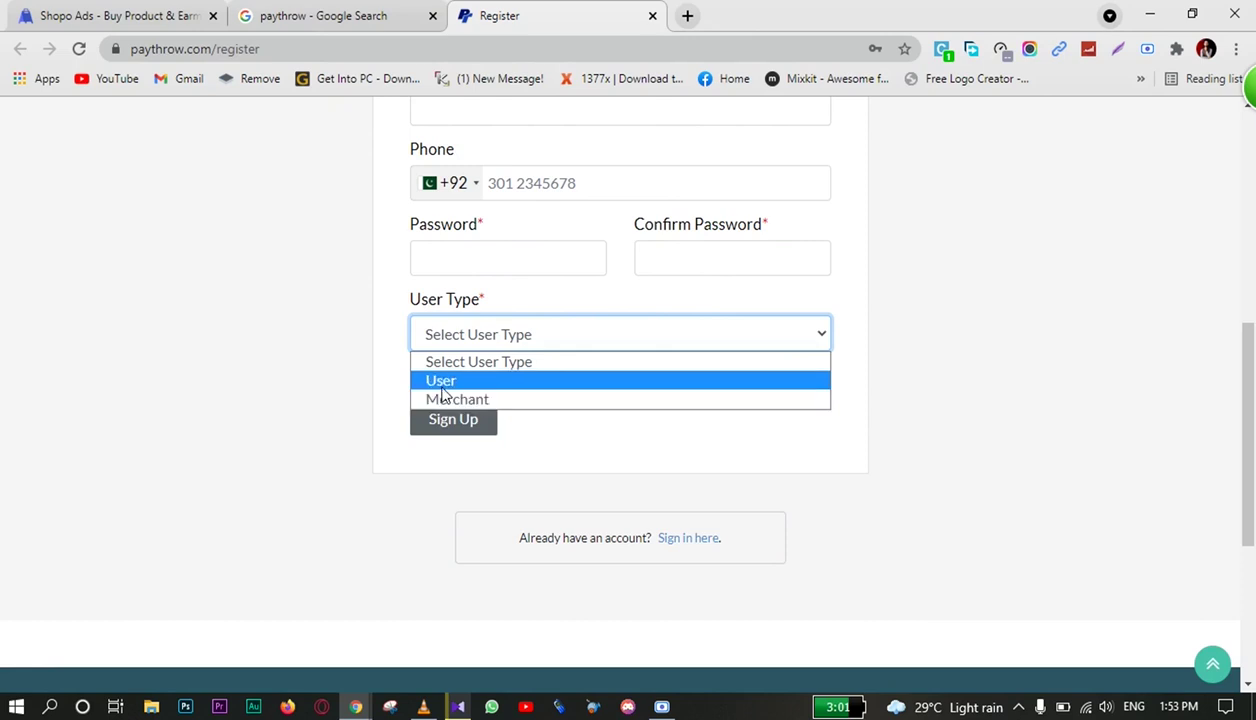
{"action": "left_click", "coordinate": [998, 316]}
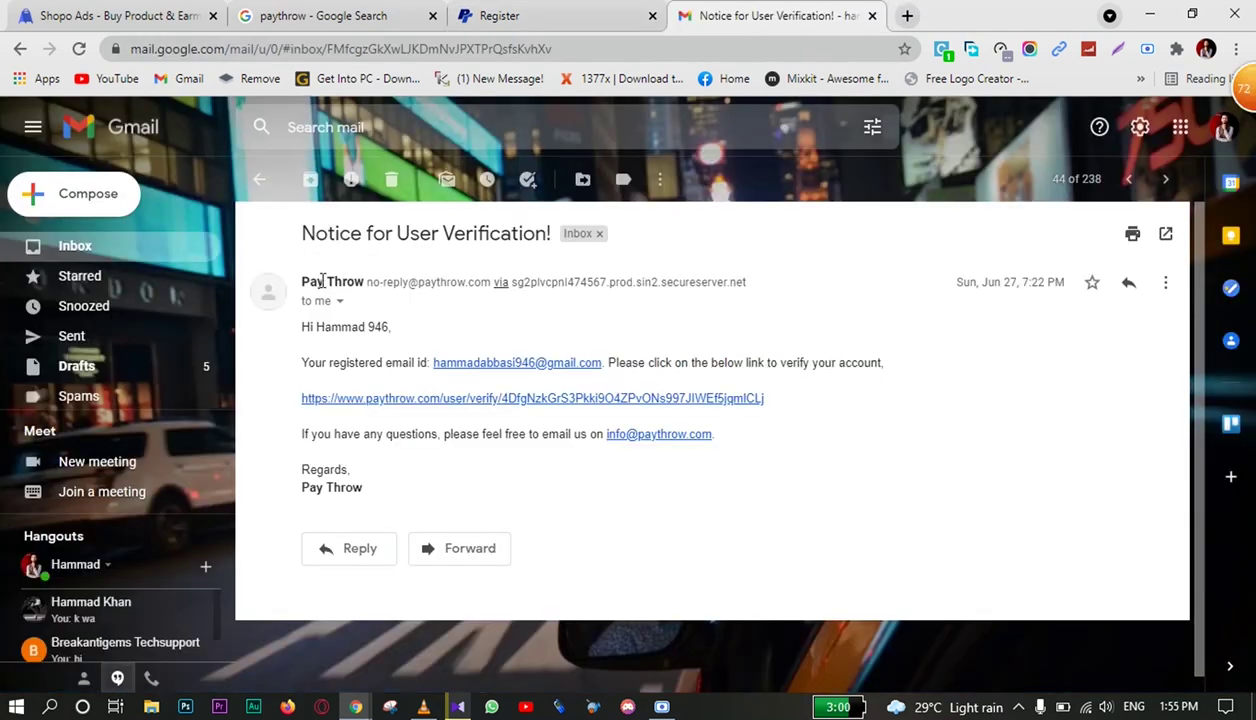
Open the account verification link in the Pay Throw user verification email
{"action": "left_click_drag", "start_coordinate": [309, 280], "coordinate": [366, 281]}
{"action": "left_click", "coordinate": [700, 310]}
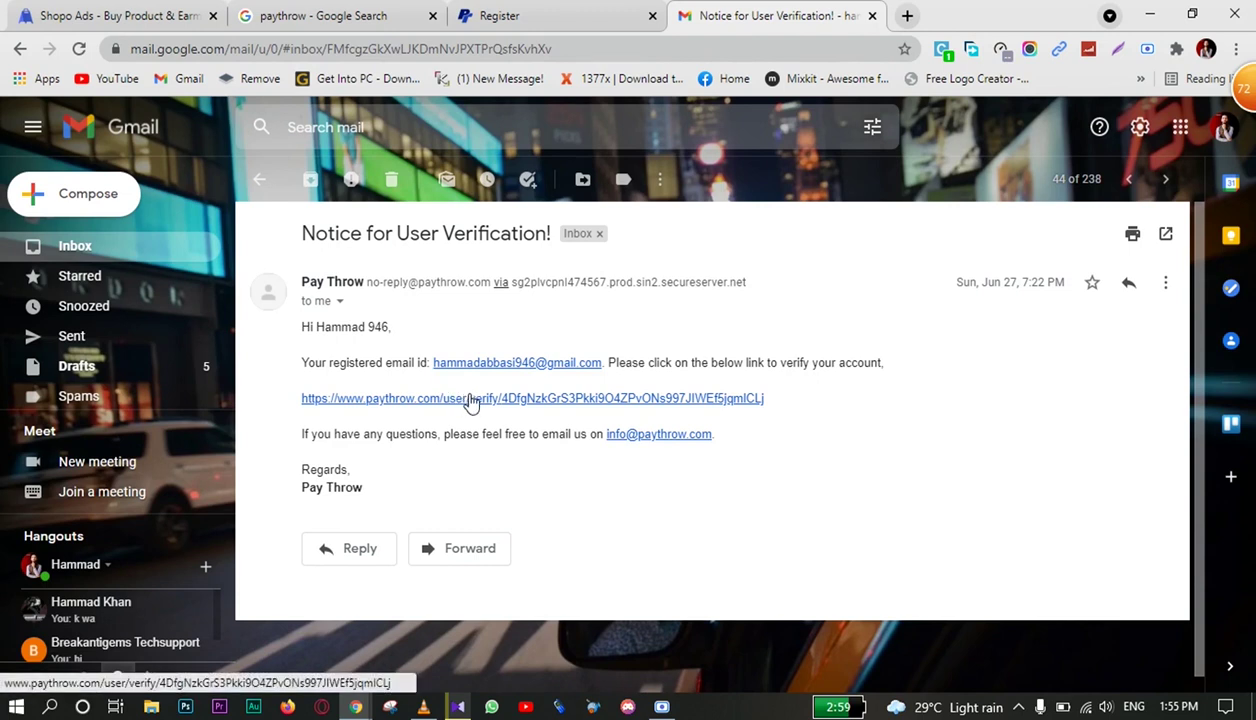
{"action": "left_click", "coordinate": [543, 398]}
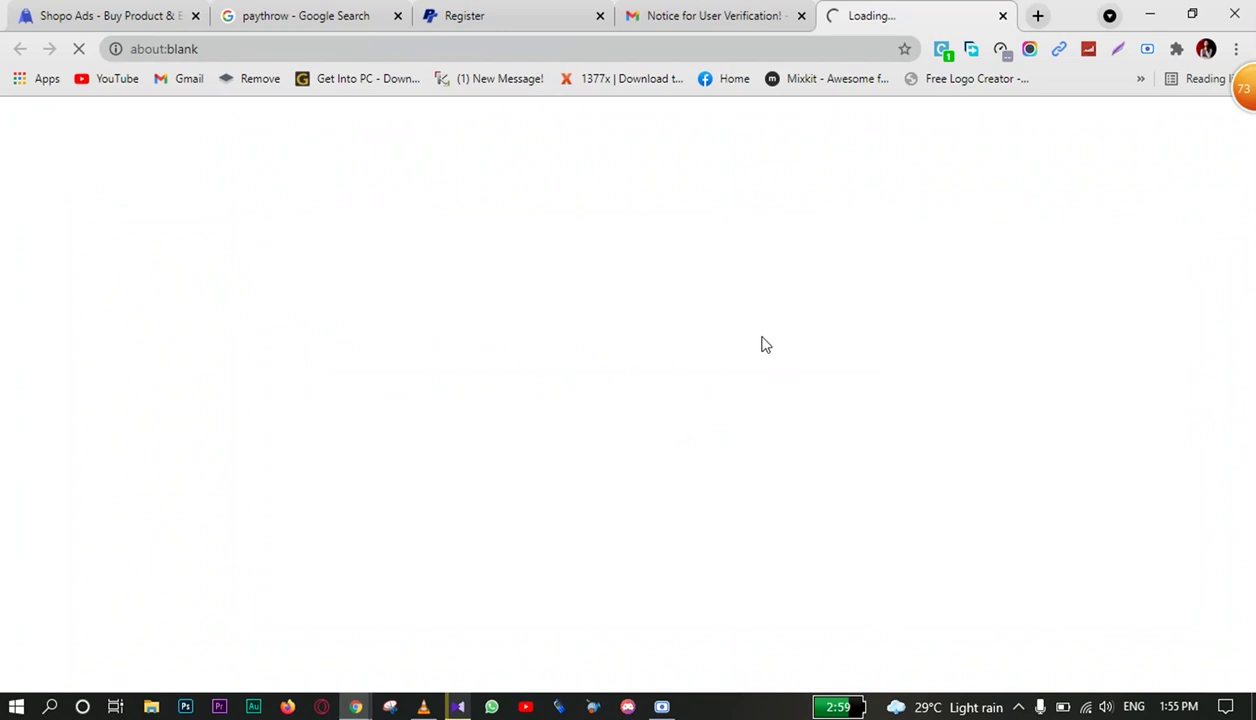
Log in to the Paythrow account with the saved email and password
{"action": "scroll", "coordinate": [908, 350], "scroll_direction": "down", "scroll_amount": 1}
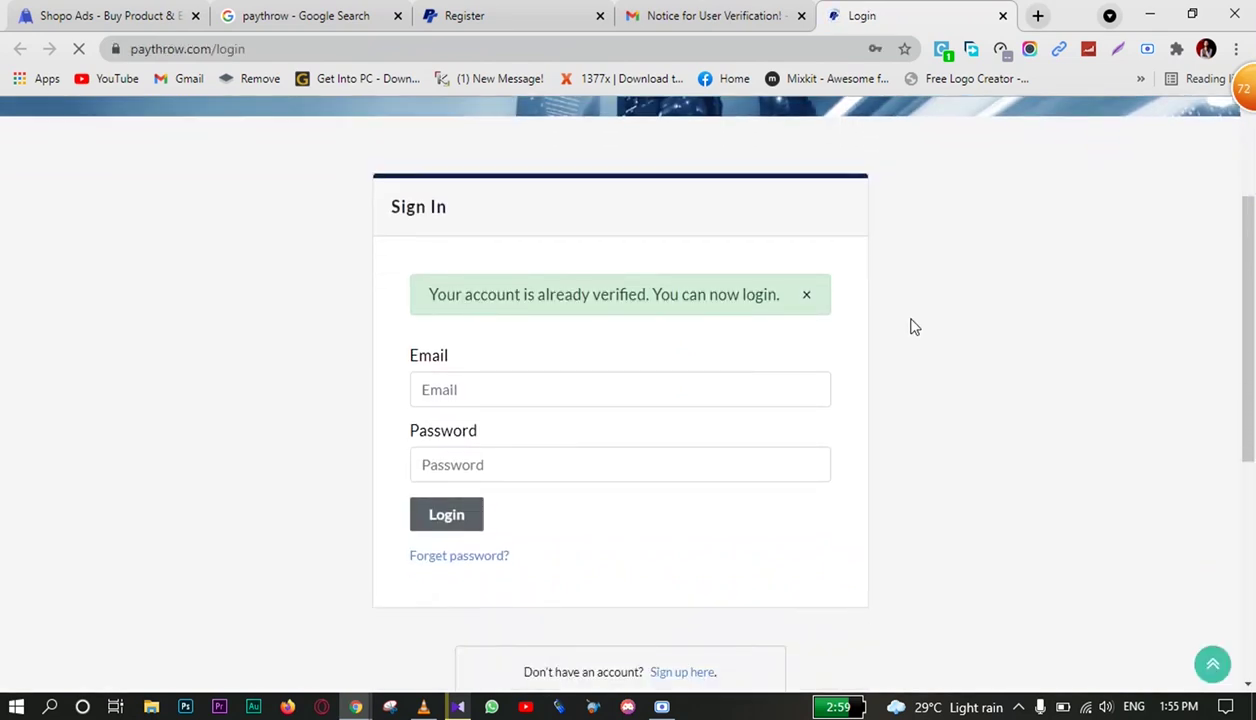
{"action": "scroll", "coordinate": [908, 325], "scroll_direction": "down", "scroll_amount": 3}
{"action": "scroll", "coordinate": [934, 342], "scroll_direction": "up", "scroll_amount": 1}
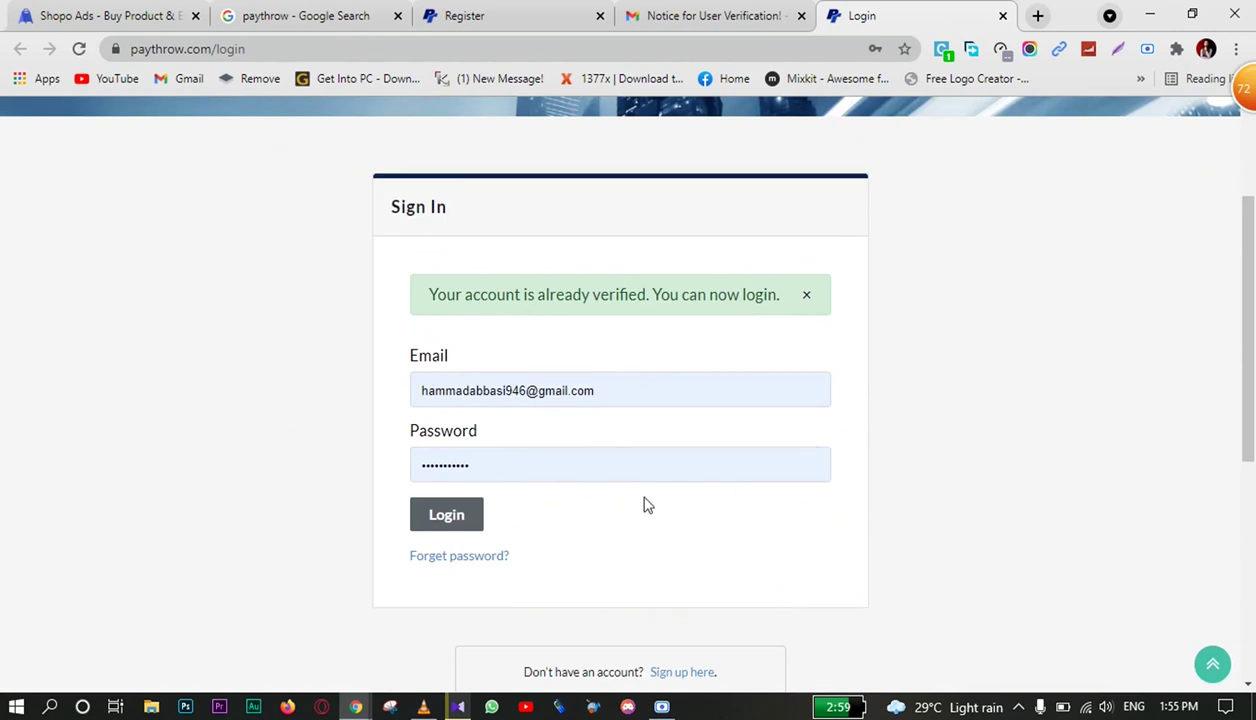
{"action": "left_click", "coordinate": [458, 513]}
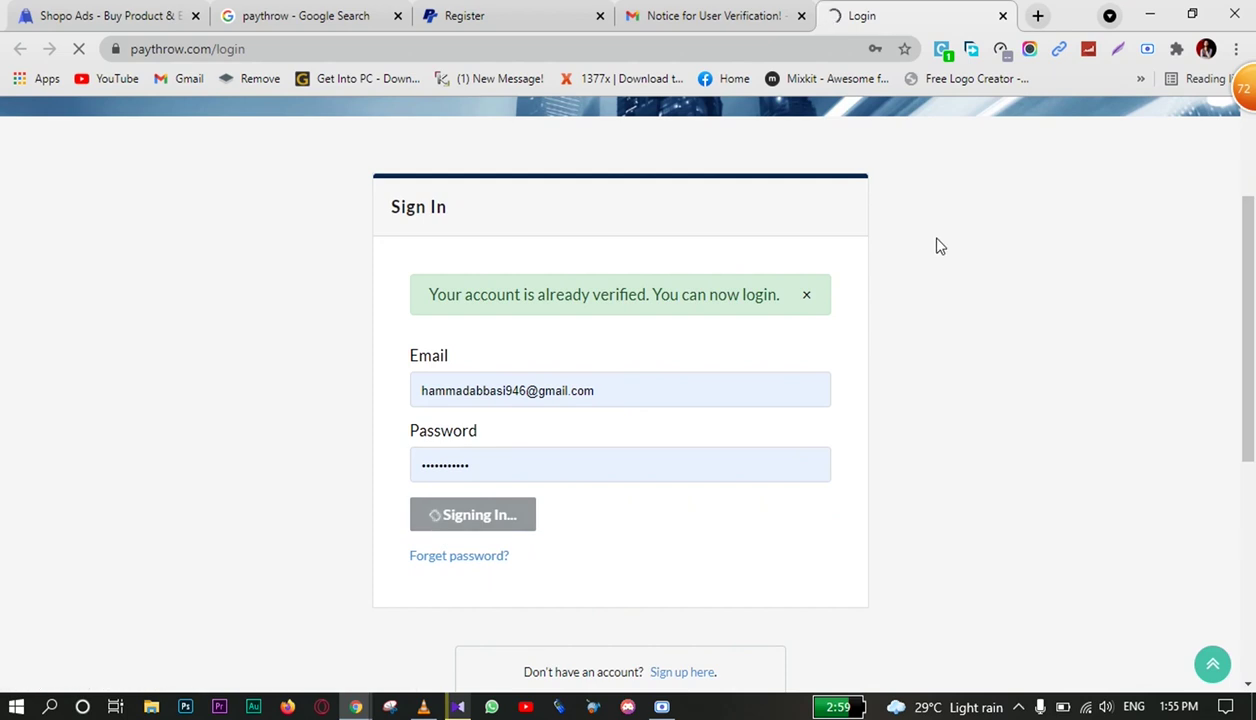
{"action": "scroll", "coordinate": [940, 246], "scroll_direction": "up", "scroll_amount": 1}
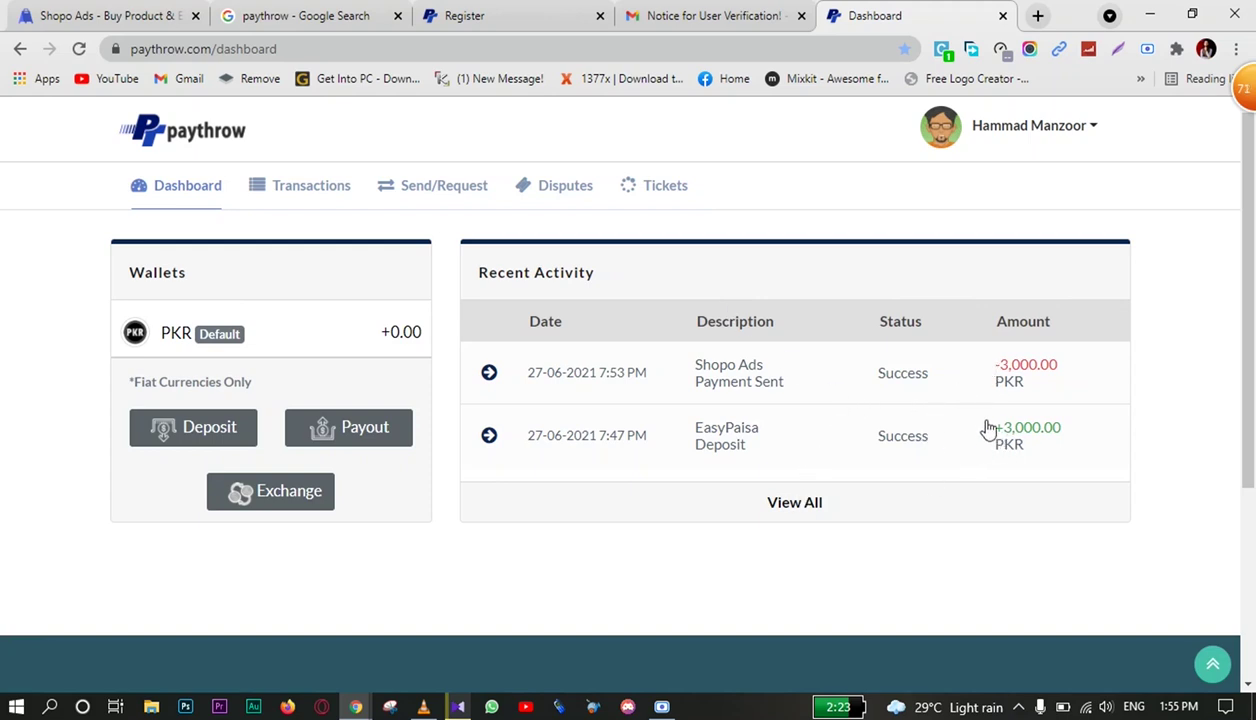
Expand the EasyPaisa deposit entry in the dashboard's recent activity, then collapse it again
{"action": "left_click_drag", "start_coordinate": [989, 429], "coordinate": [1088, 440]}
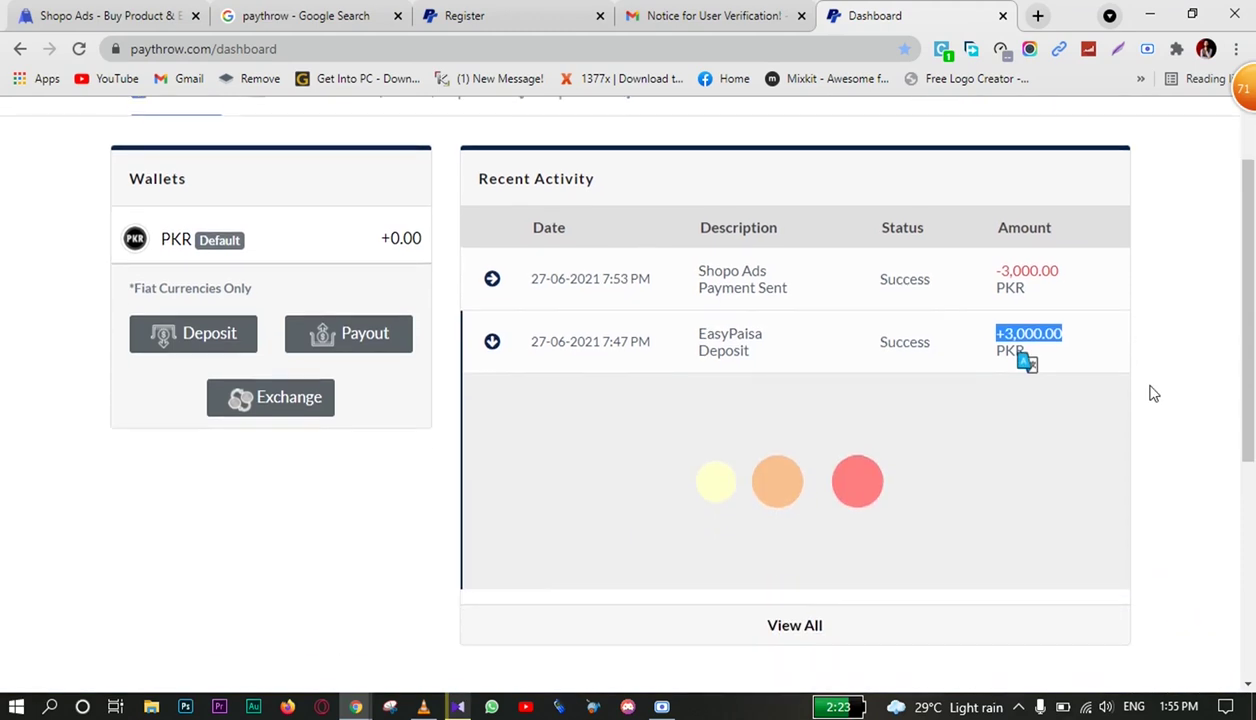
{"action": "scroll", "coordinate": [1150, 392], "scroll_direction": "up", "scroll_amount": 1}
{"action": "left_click", "coordinate": [1057, 400]}
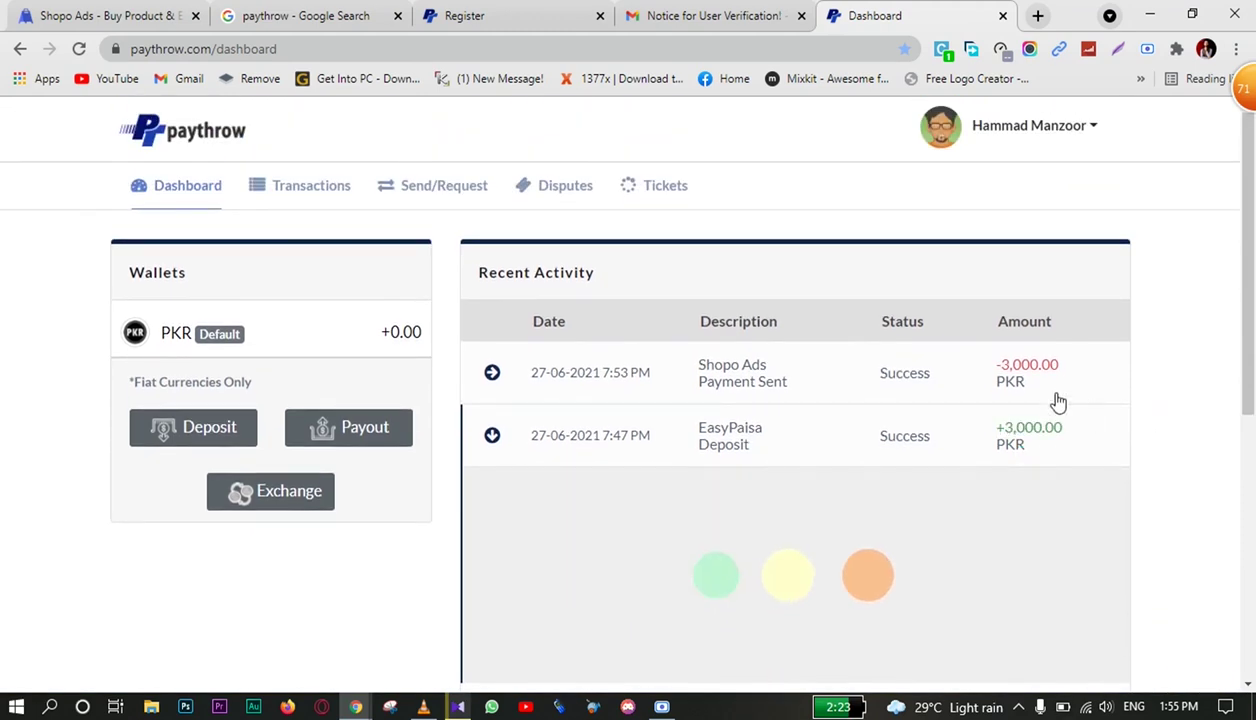
{"action": "left_click", "coordinate": [1016, 460]}
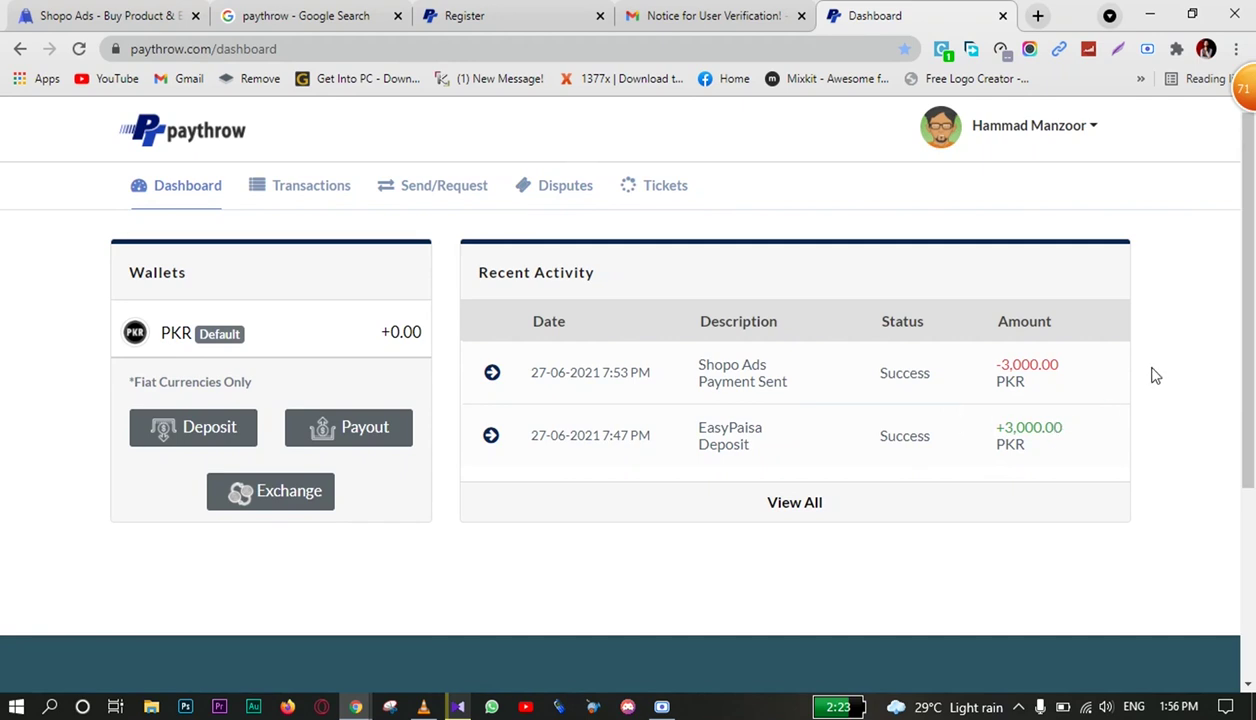
Start a new deposit from the wallet and set its amount to 3000
{"action": "left_click", "coordinate": [230, 432]}
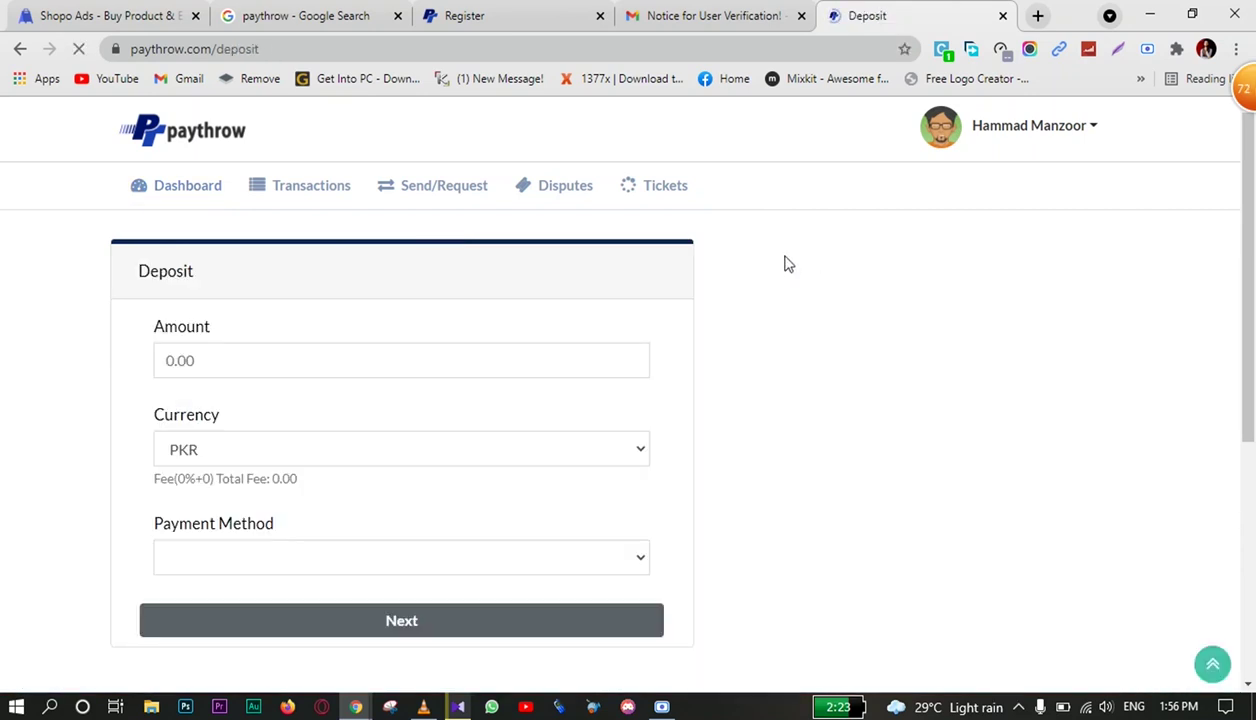
{"action": "scroll", "coordinate": [784, 263], "scroll_direction": "down", "scroll_amount": 1}
{"action": "left_click", "coordinate": [438, 268]}
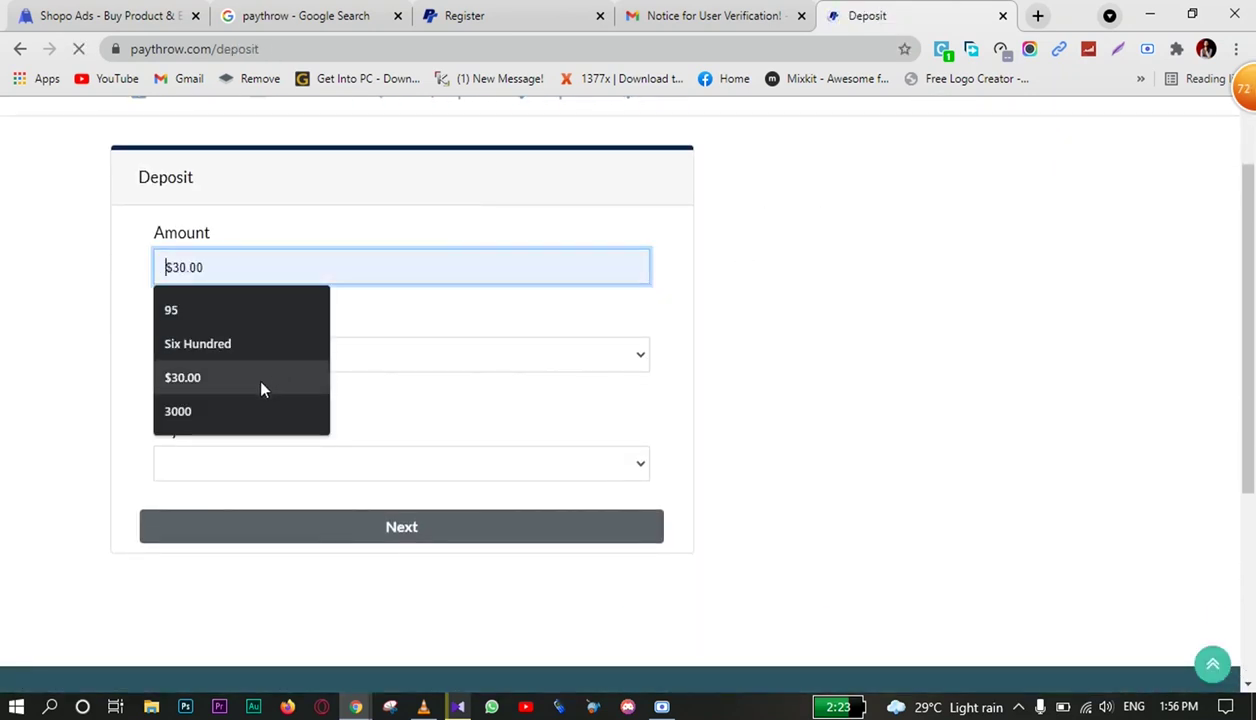
{"action": "scroll", "coordinate": [240, 370], "scroll_direction": "up", "scroll_amount": 1}
{"action": "left_click", "coordinate": [222, 357]}
{"action": "left_click", "coordinate": [205, 503]}
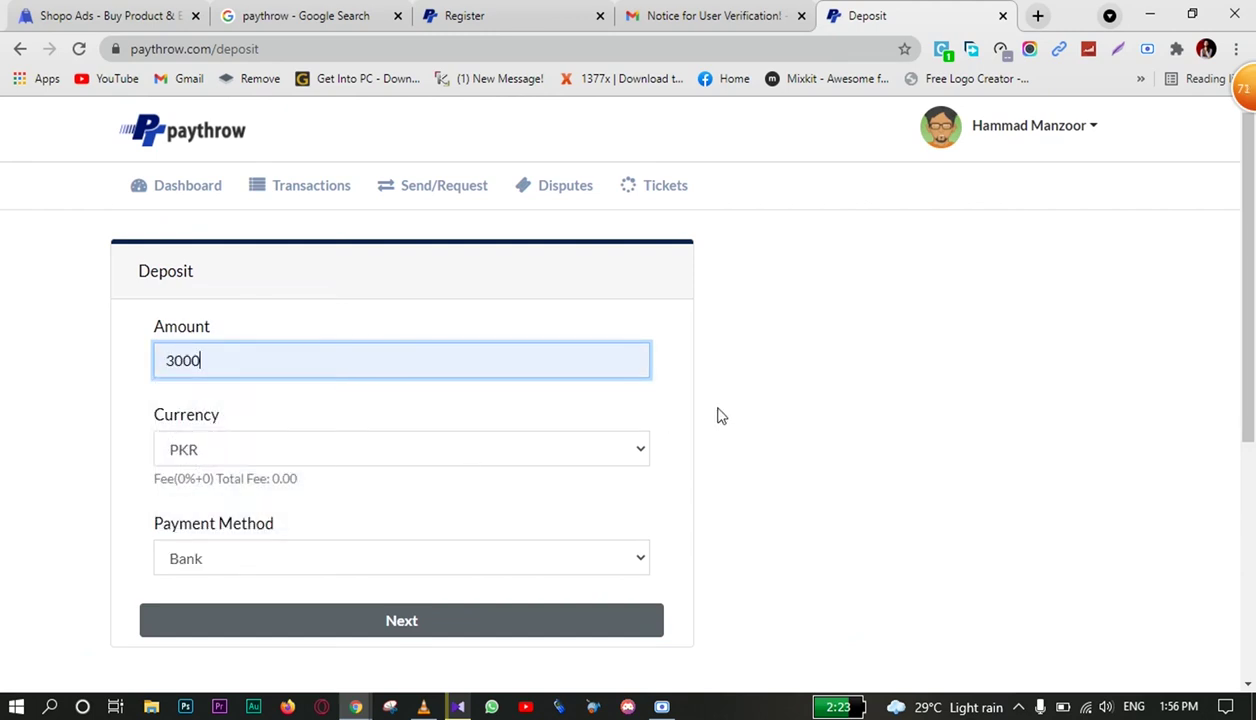
Choose PKR as the deposit currency and EasyPaisa as the payment method
{"action": "scroll", "coordinate": [715, 415], "scroll_direction": "down", "scroll_amount": 1}
{"action": "left_click", "coordinate": [639, 356]}
{"action": "left_click", "coordinate": [260, 401]}
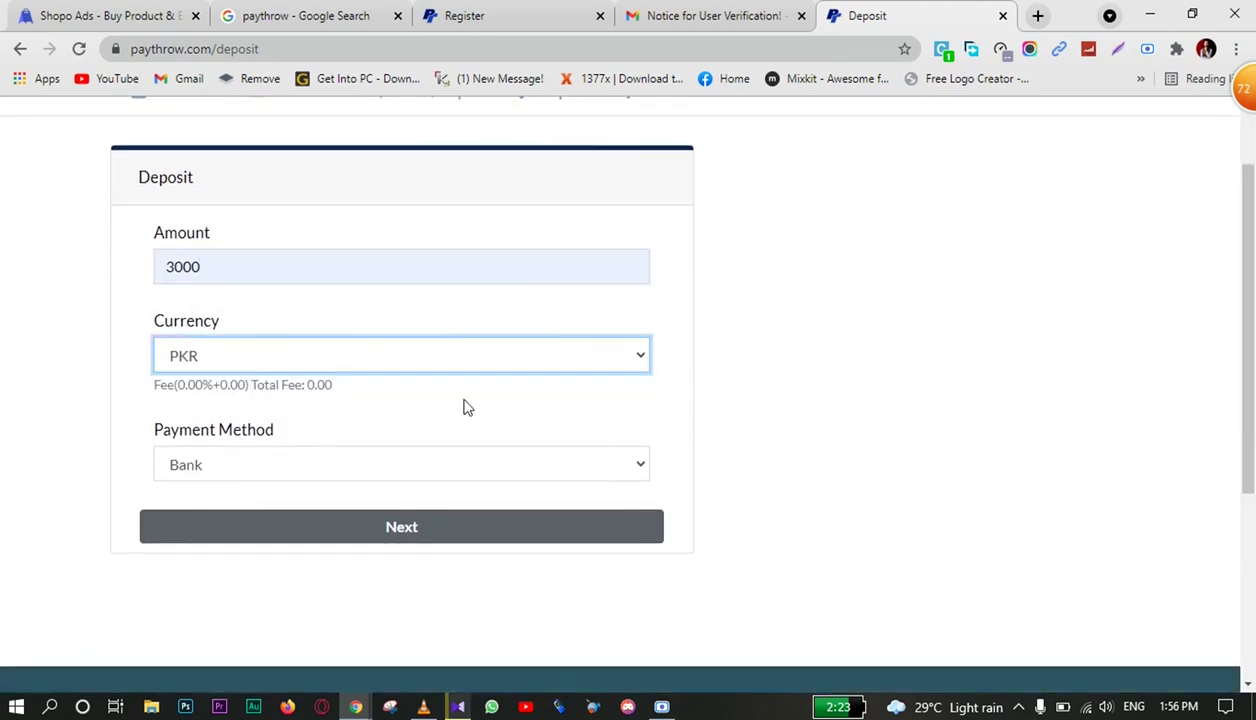
{"action": "scroll", "coordinate": [628, 387], "scroll_direction": "down", "scroll_amount": 1}
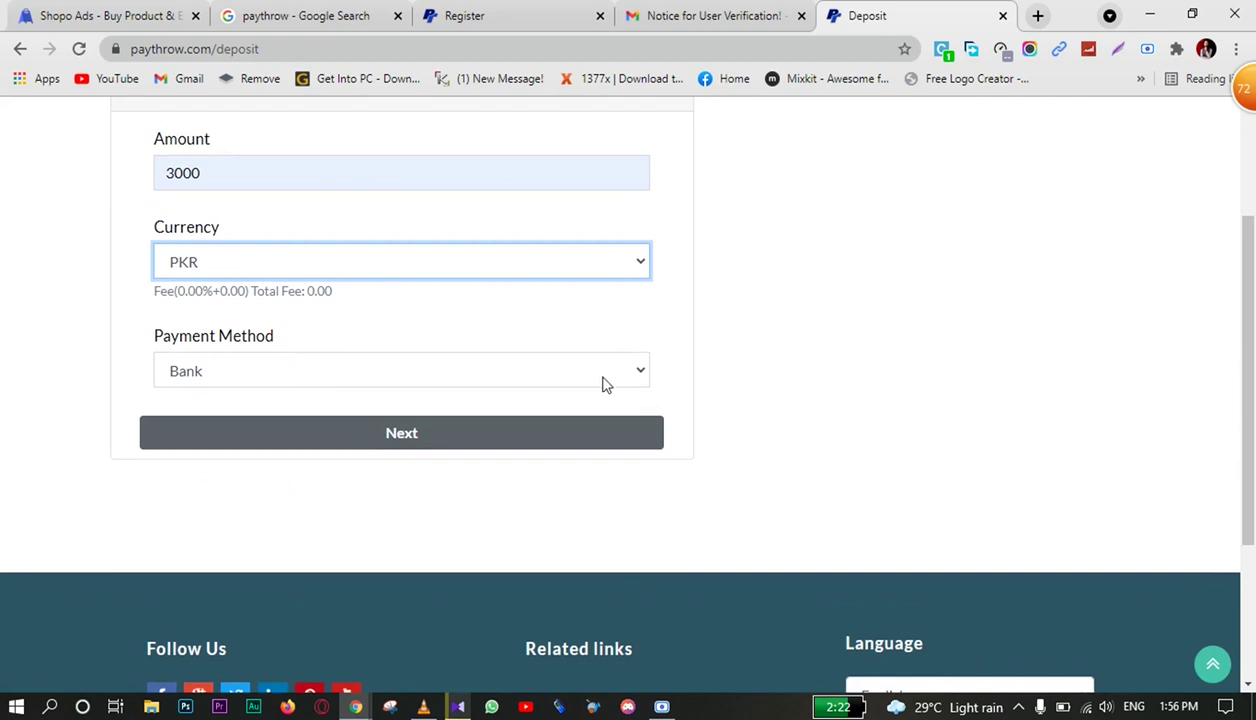
{"action": "left_click", "coordinate": [490, 372]}
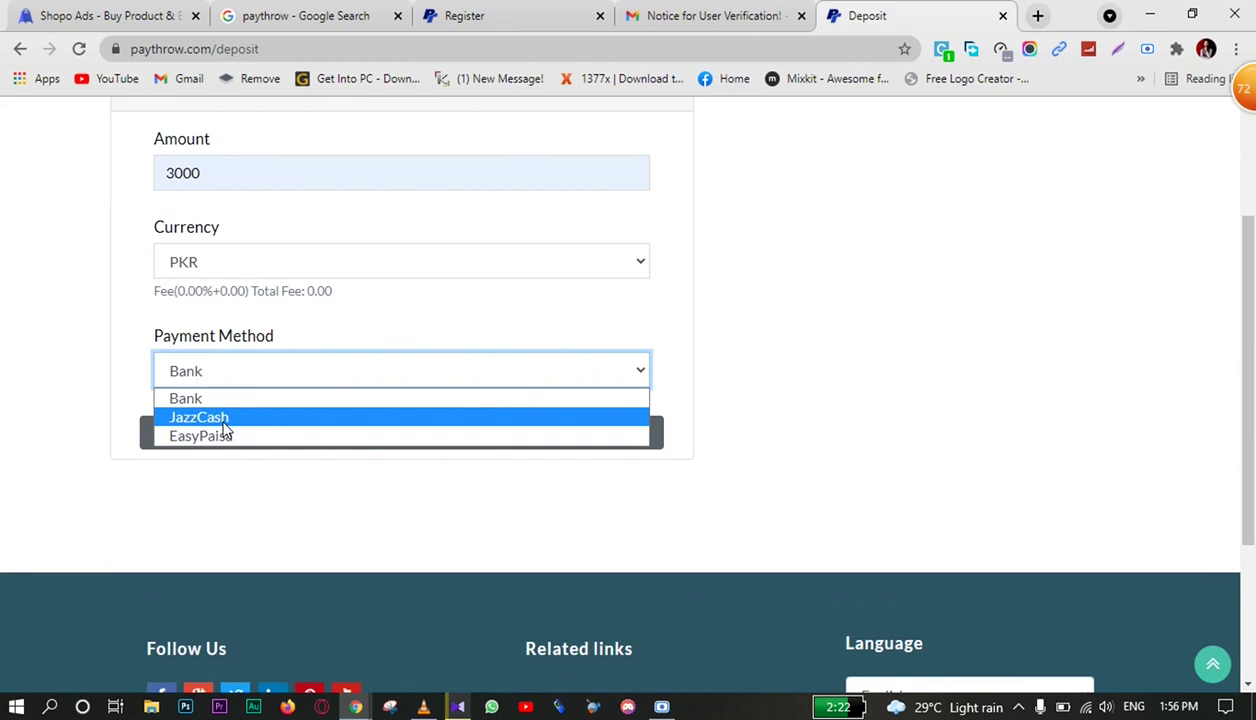
{"action": "left_click", "coordinate": [190, 397]}
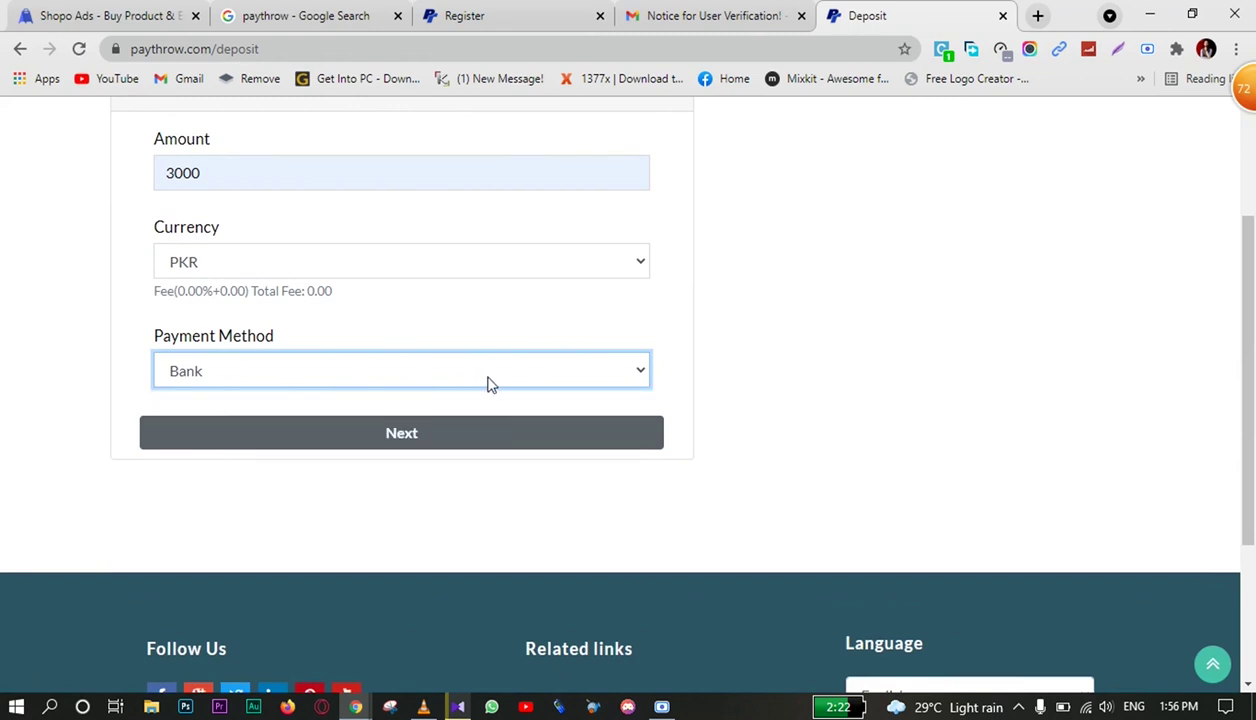
{"action": "left_click", "coordinate": [448, 384]}
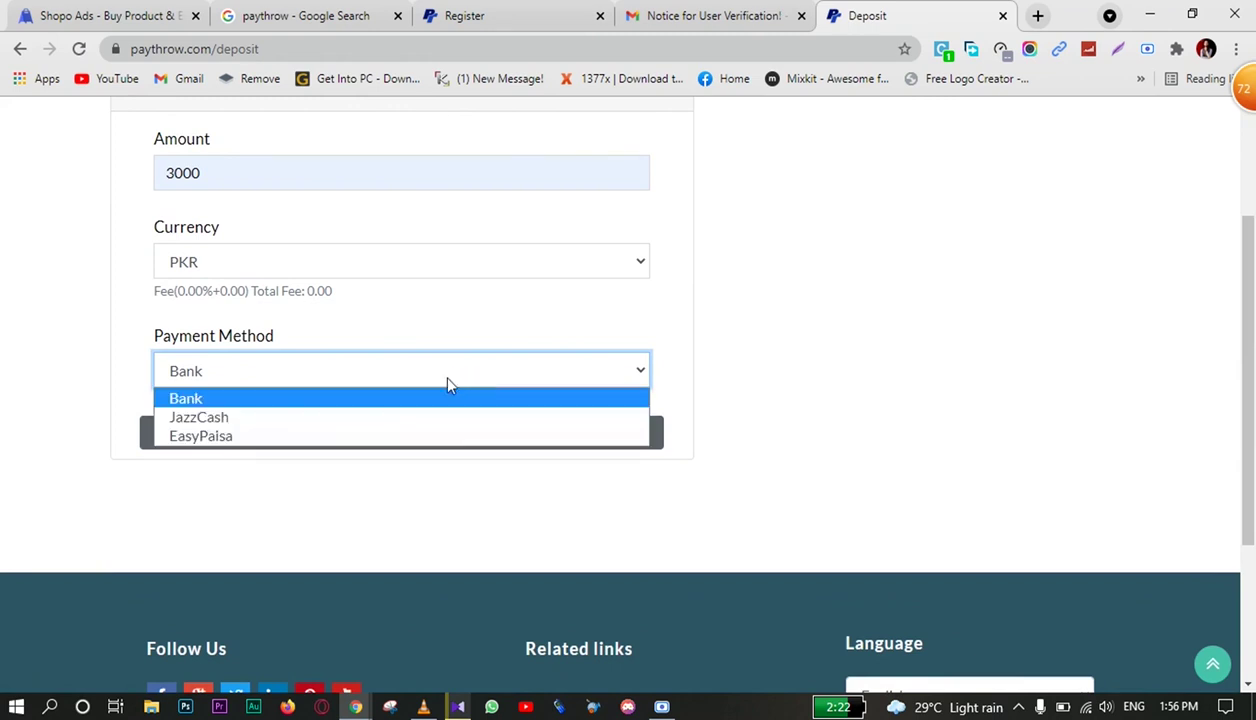
{"action": "left_click", "coordinate": [212, 437]}
{"action": "scroll", "coordinate": [240, 230], "scroll_direction": "up", "scroll_amount": 1}
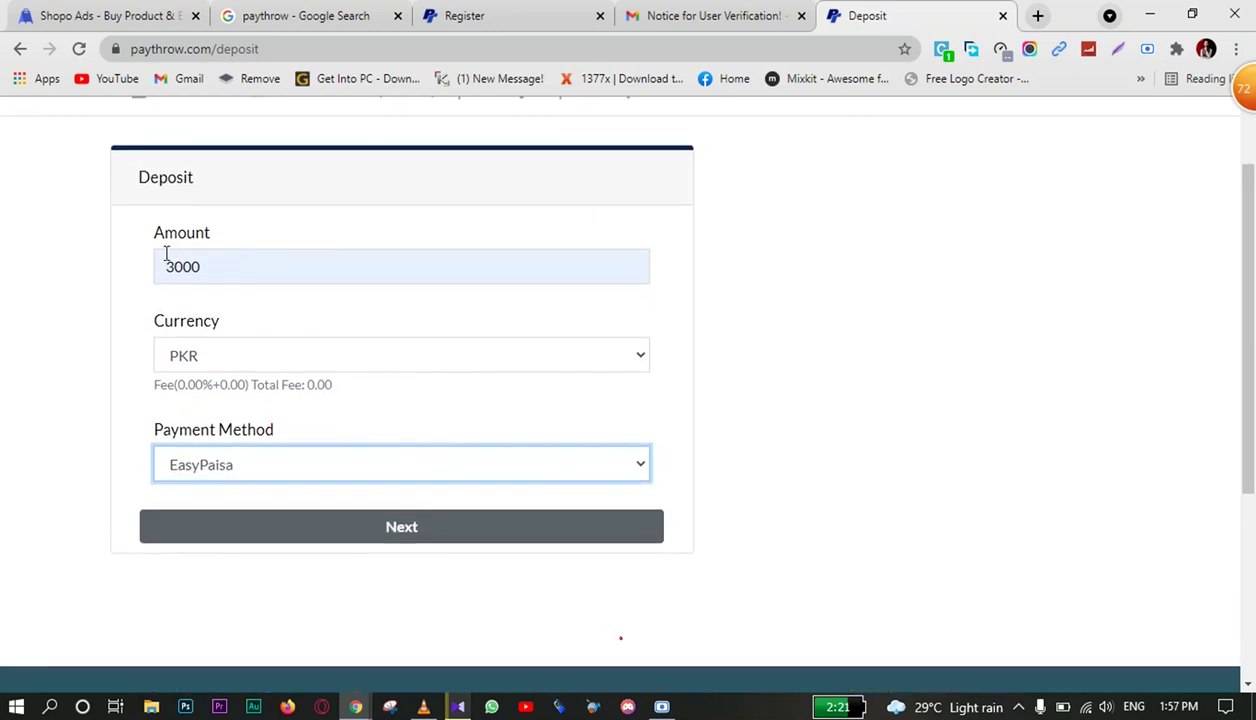
{"action": "left_click_drag", "start_coordinate": [166, 262], "coordinate": [226, 271]}
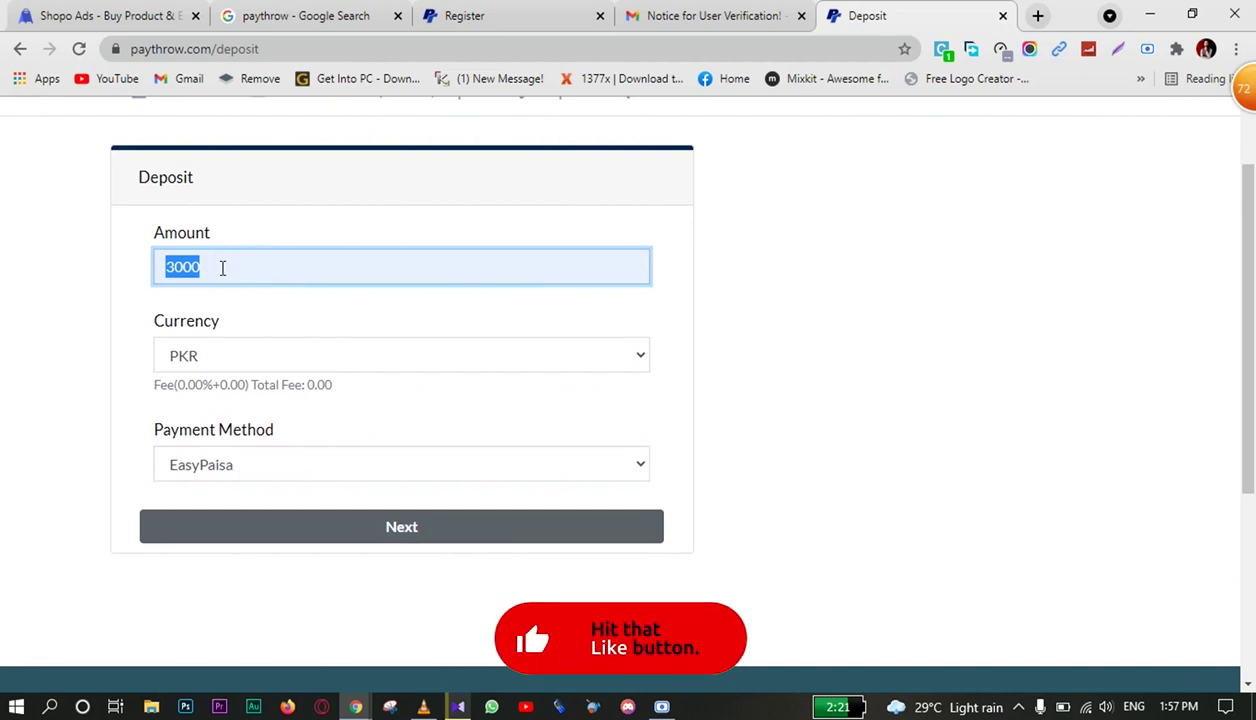
{"action": "left_click", "coordinate": [221, 272]}
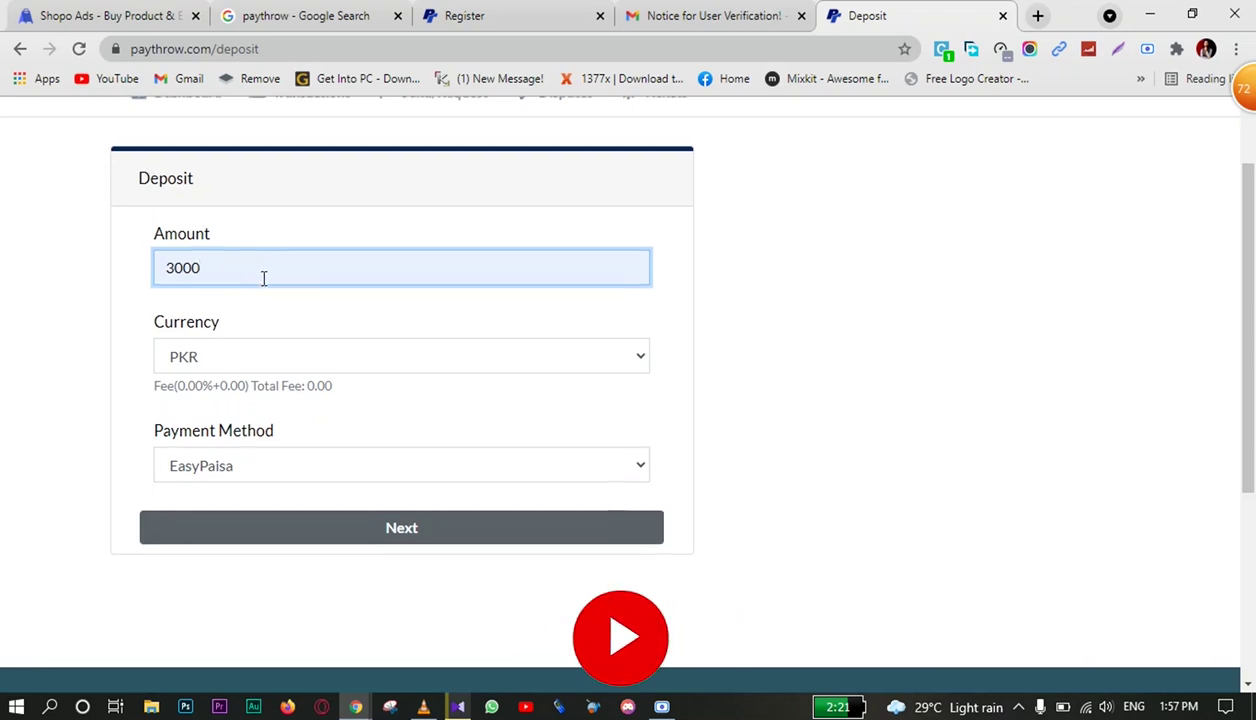
{"action": "scroll", "coordinate": [251, 270], "scroll_direction": "up", "scroll_amount": 2}
{"action": "scroll", "coordinate": [267, 291], "scroll_direction": "down", "scroll_amount": 1}
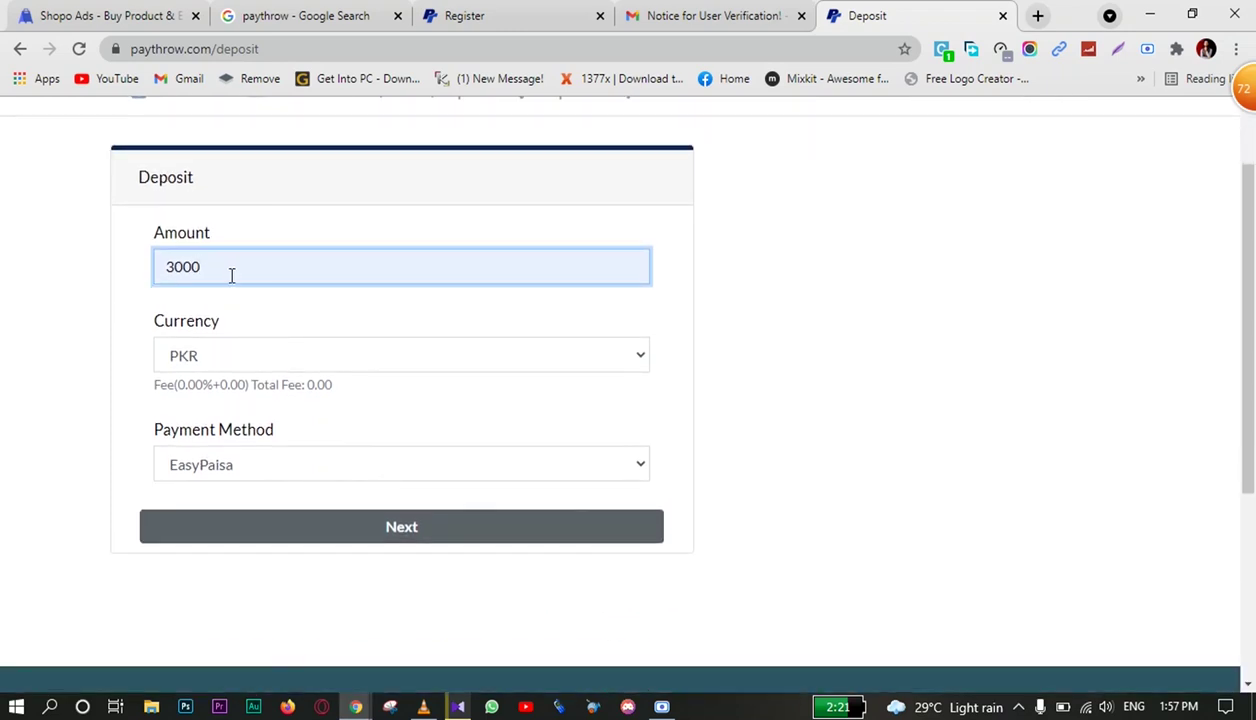
{"action": "double_click", "coordinate": [239, 274]}
{"action": "left_click", "coordinate": [766, 317]}
Check the available payment methods, keep EasyPaisa, and proceed with the 3000 PKR deposit
{"action": "scroll", "coordinate": [373, 350], "scroll_direction": "down", "scroll_amount": 1}
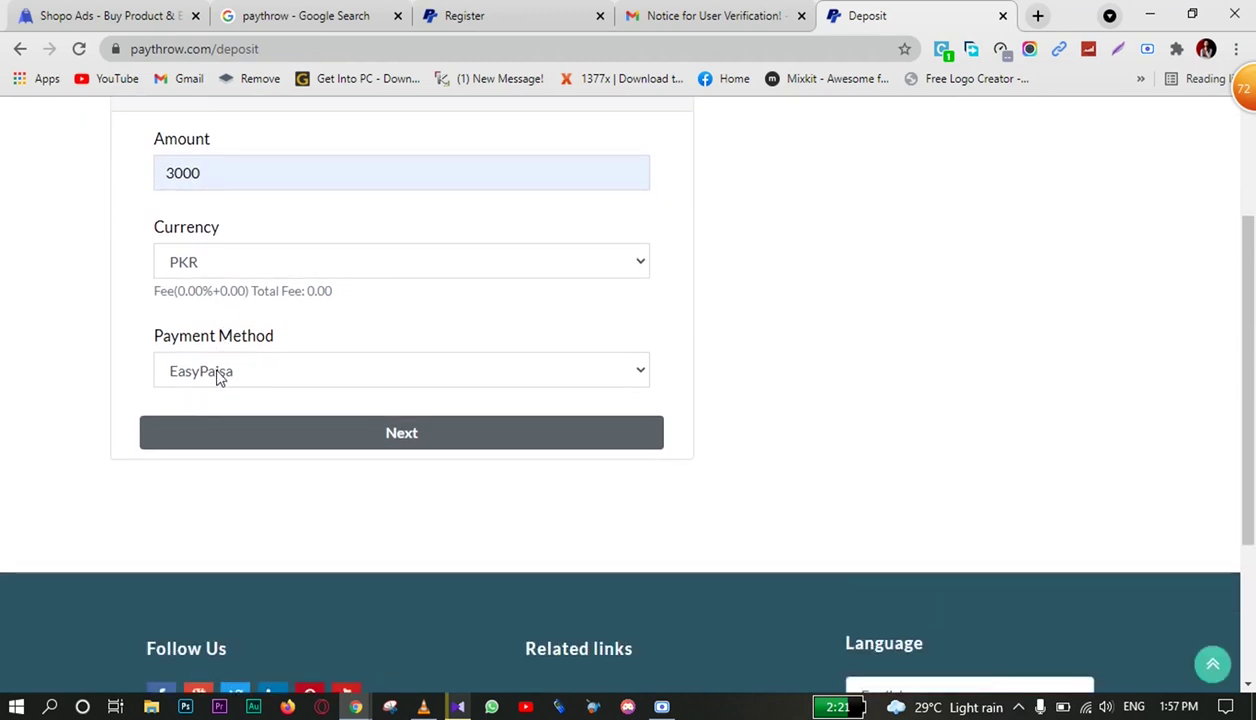
{"action": "left_click", "coordinate": [238, 372]}
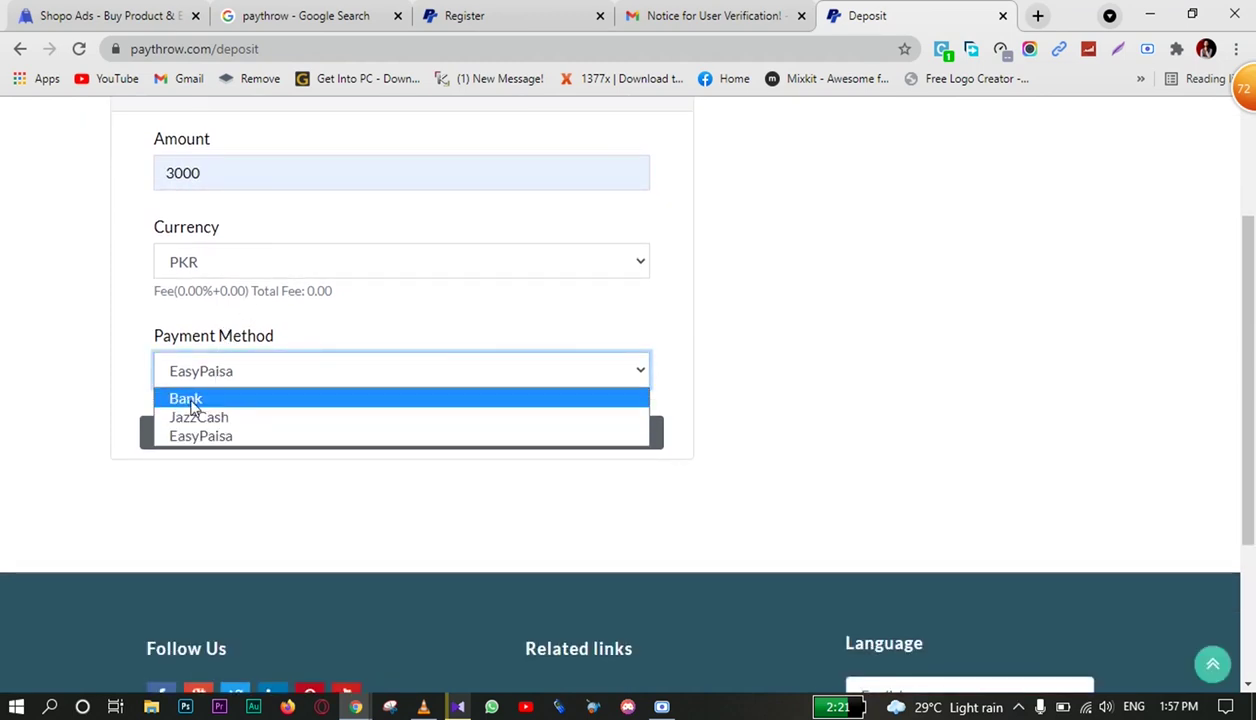
{"action": "left_click", "coordinate": [750, 358]}
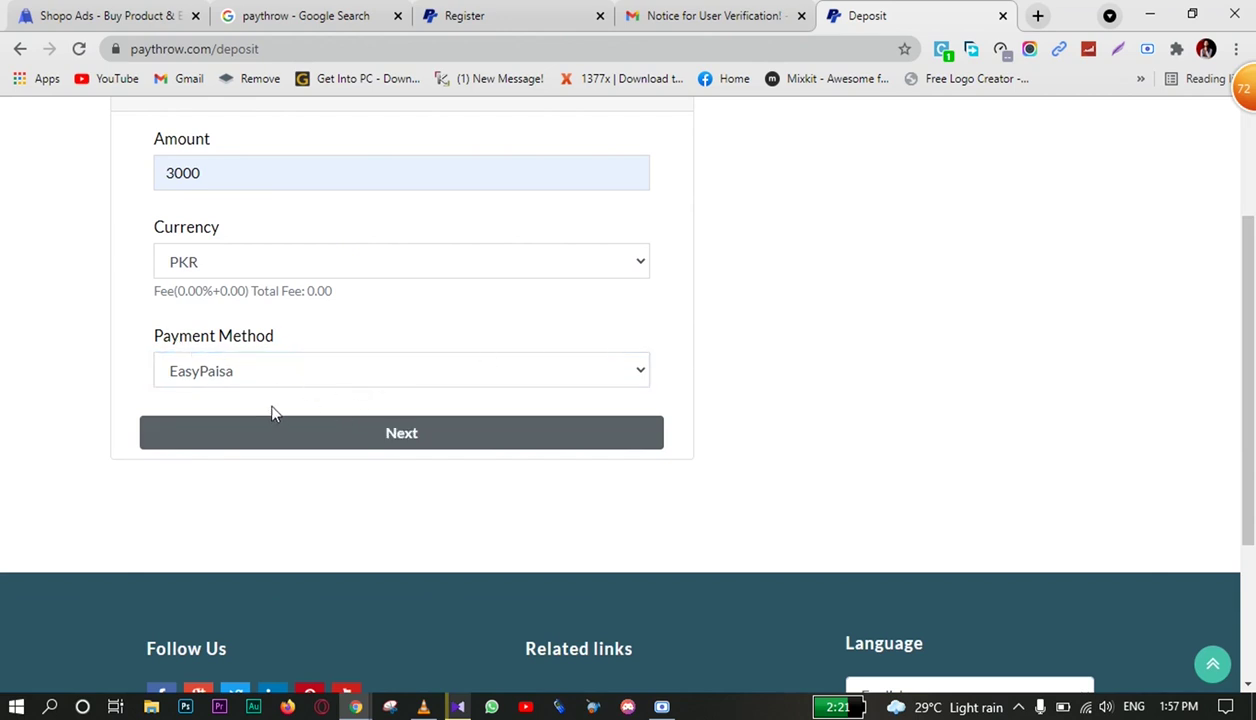
{"action": "left_click", "coordinate": [392, 436]}
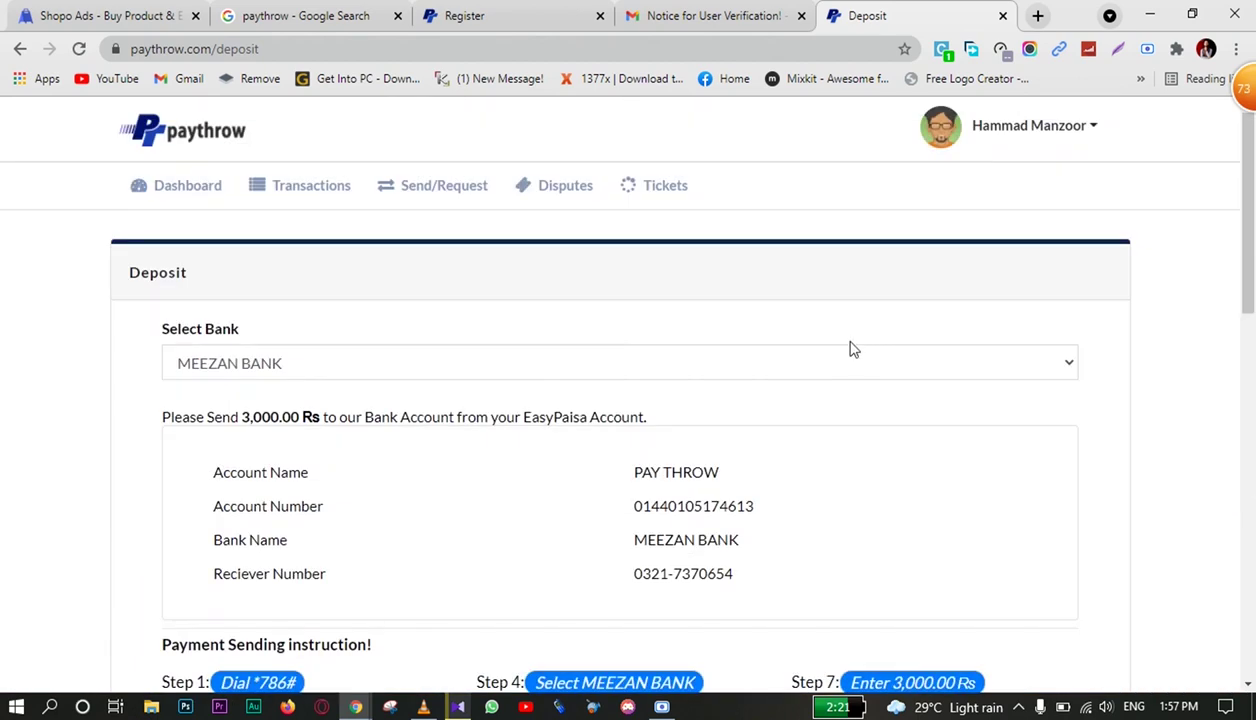
Review the deposit's payment instructions and the list of receiving banks
{"action": "scroll", "coordinate": [850, 350], "scroll_direction": "down", "scroll_amount": 1}
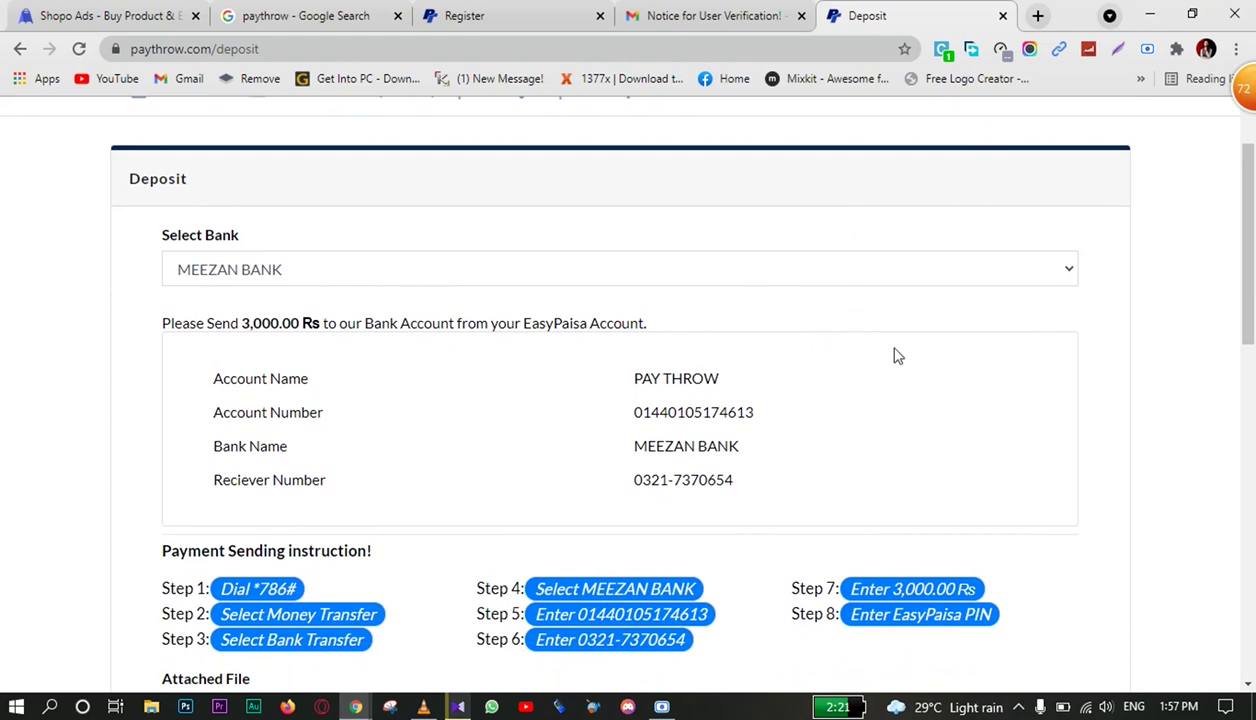
{"action": "scroll", "coordinate": [900, 358], "scroll_direction": "down", "scroll_amount": 3}
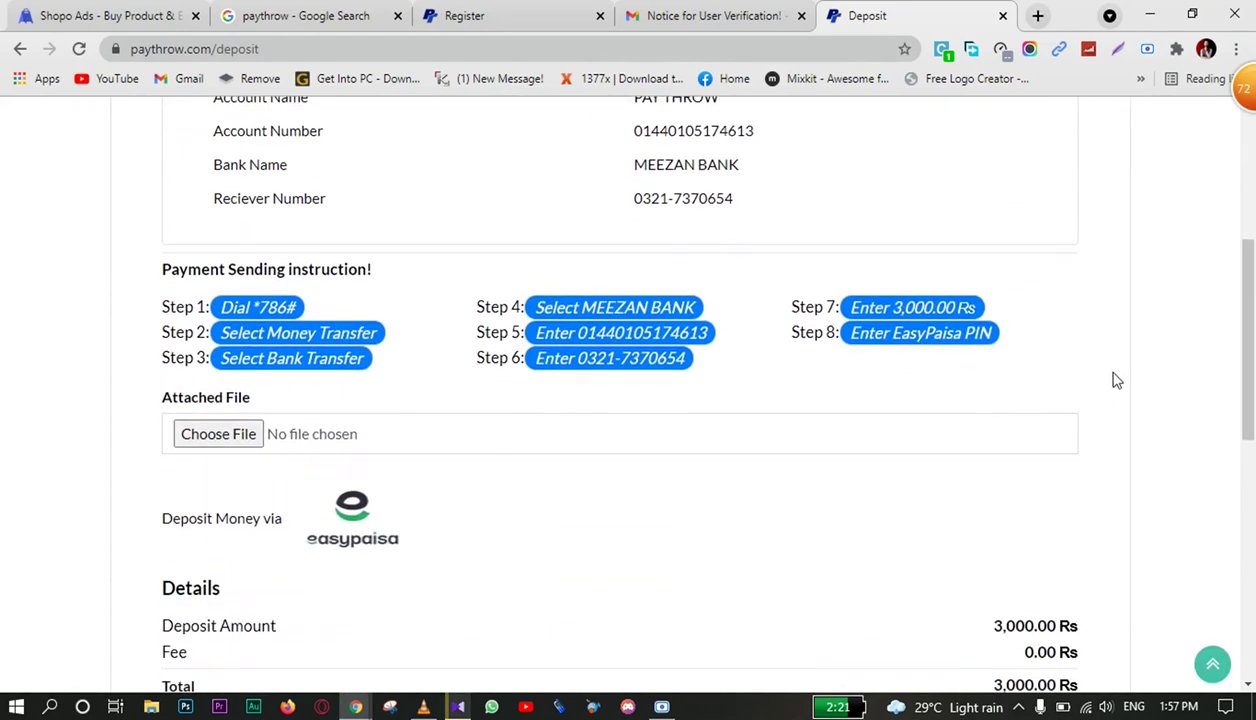
{"action": "scroll", "coordinate": [1117, 380], "scroll_direction": "up", "scroll_amount": 2}
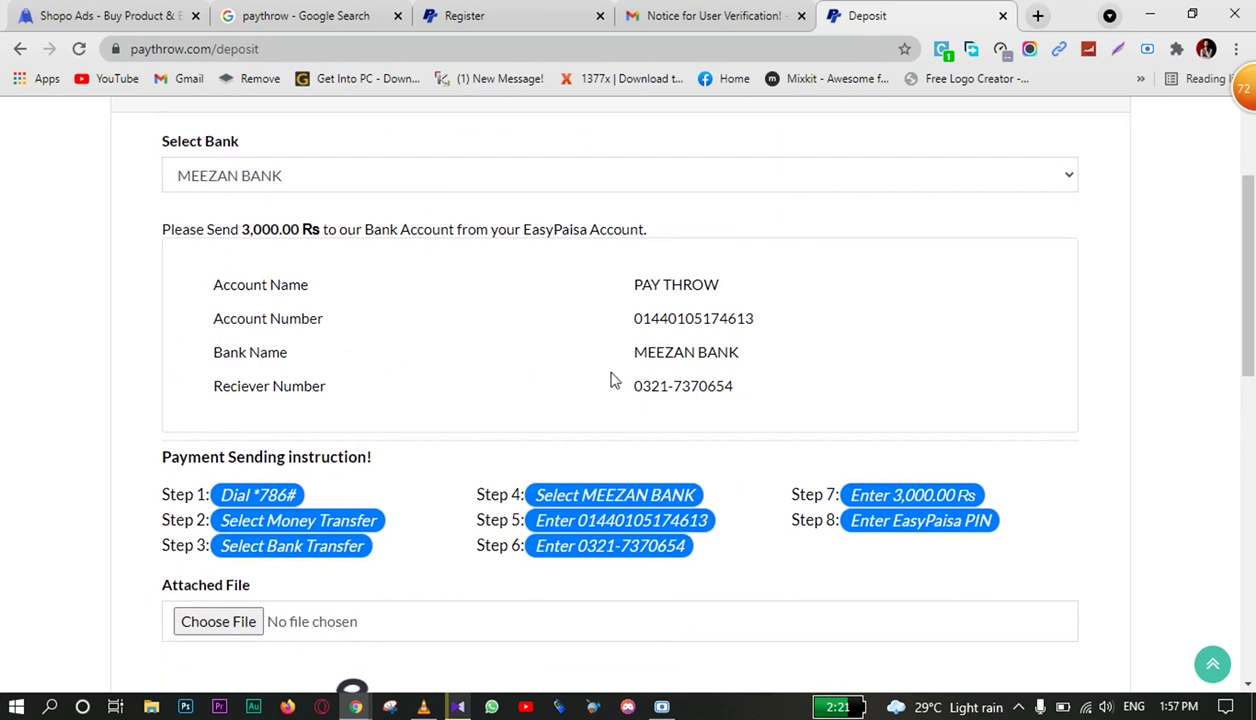
{"action": "left_click", "coordinate": [269, 177]}
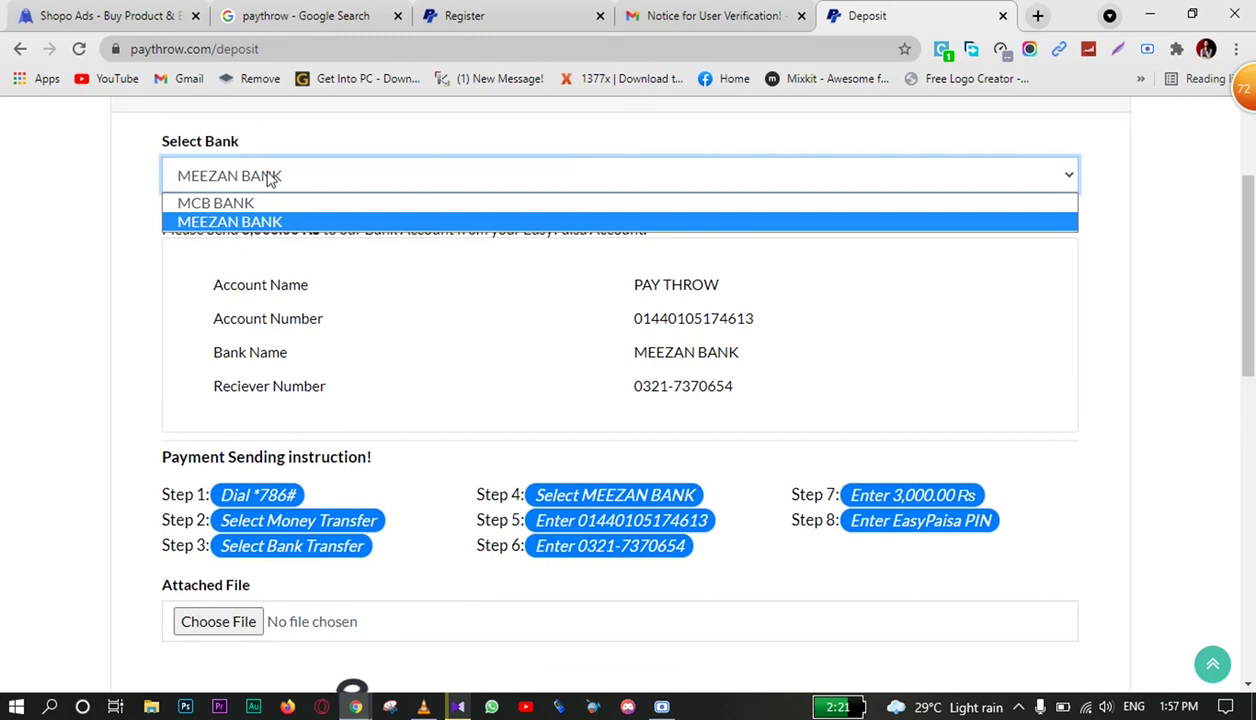
{"action": "scroll", "coordinate": [941, 328], "scroll_direction": "down", "scroll_amount": 1}
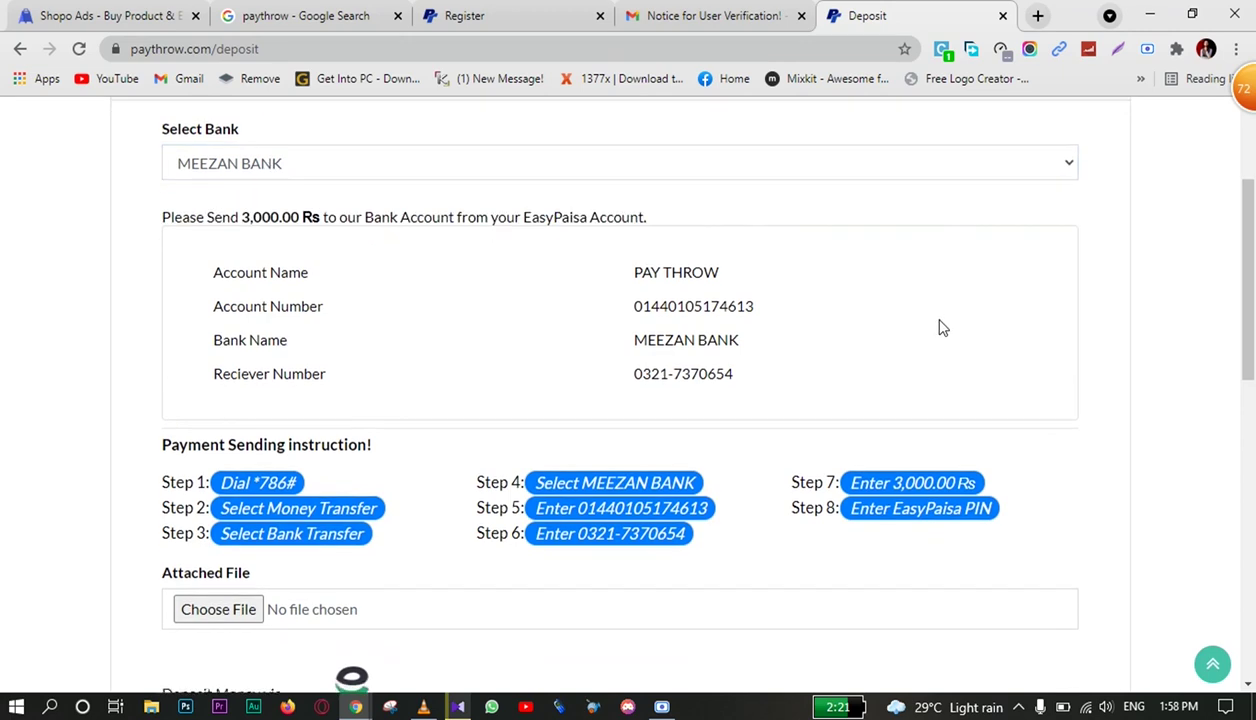
{"action": "scroll", "coordinate": [941, 328], "scroll_direction": "down", "scroll_amount": 3}
{"action": "scroll", "coordinate": [490, 387], "scroll_direction": "up", "scroll_amount": 3}
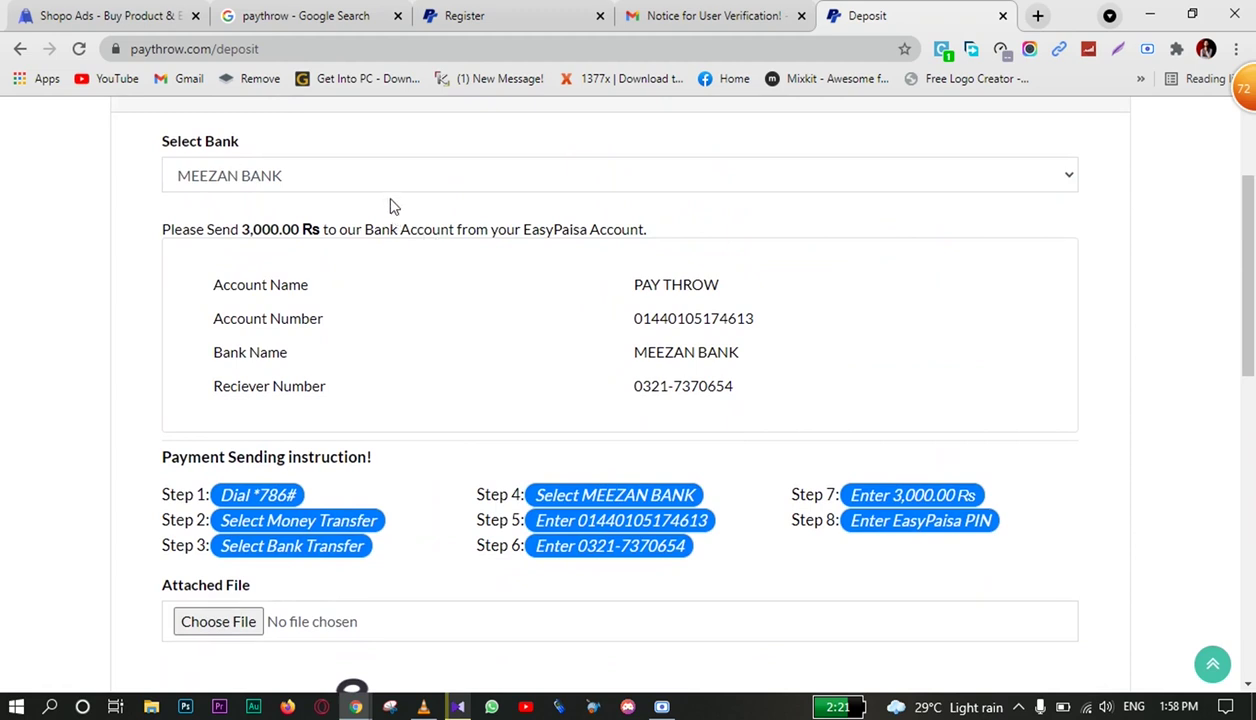
Switch the receiving bank between the available options and set it to MCB BANK
{"action": "left_click", "coordinate": [383, 178]}
{"action": "left_click", "coordinate": [366, 203]}
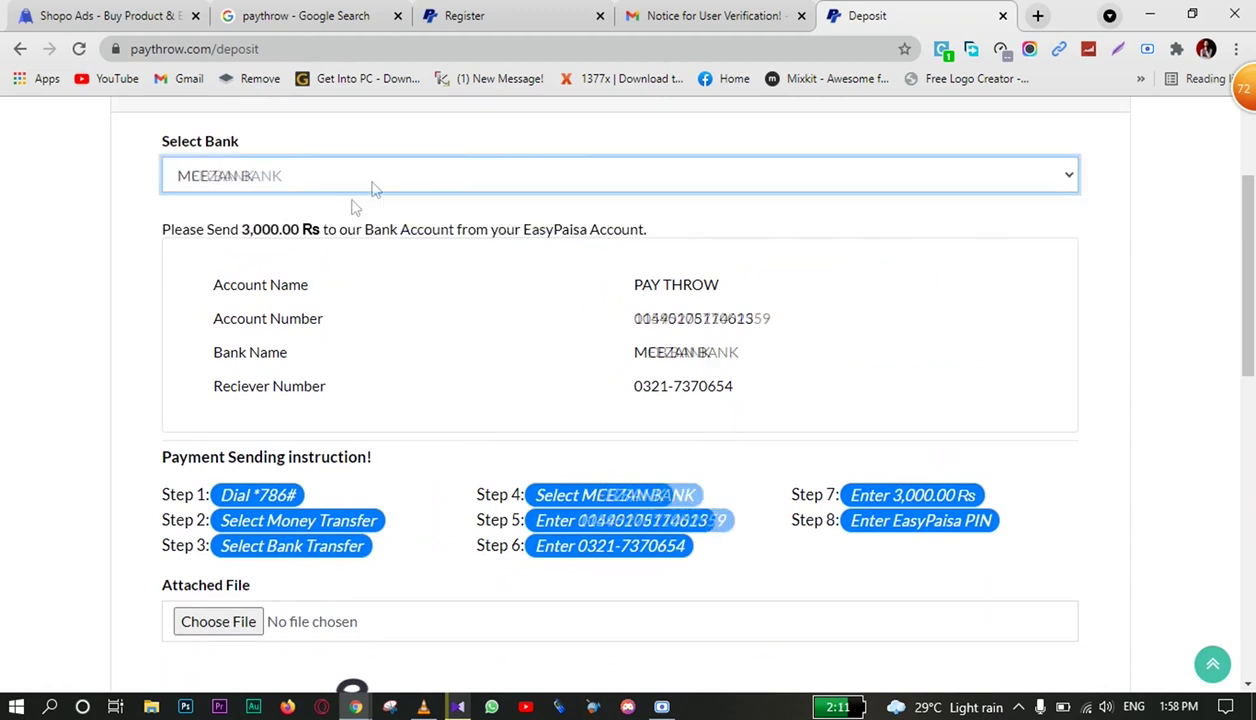
{"action": "left_click", "coordinate": [370, 180]}
{"action": "left_click", "coordinate": [266, 219]}
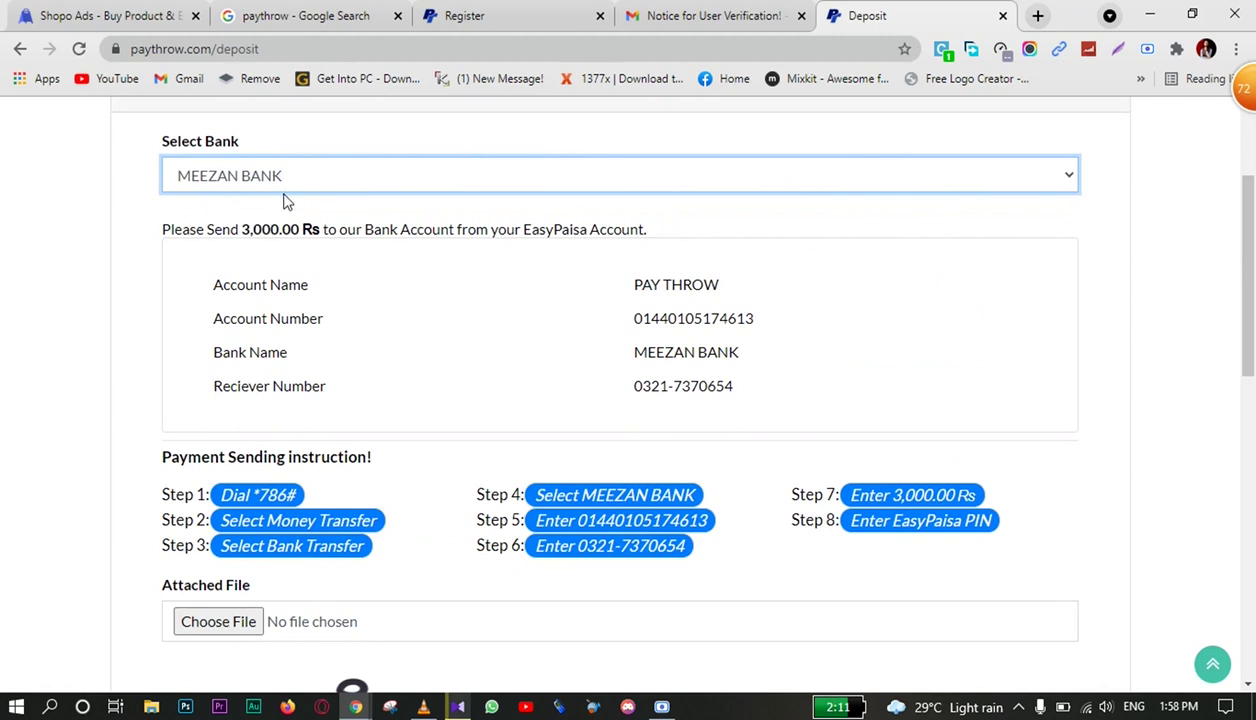
{"action": "key", "text": "Up"}
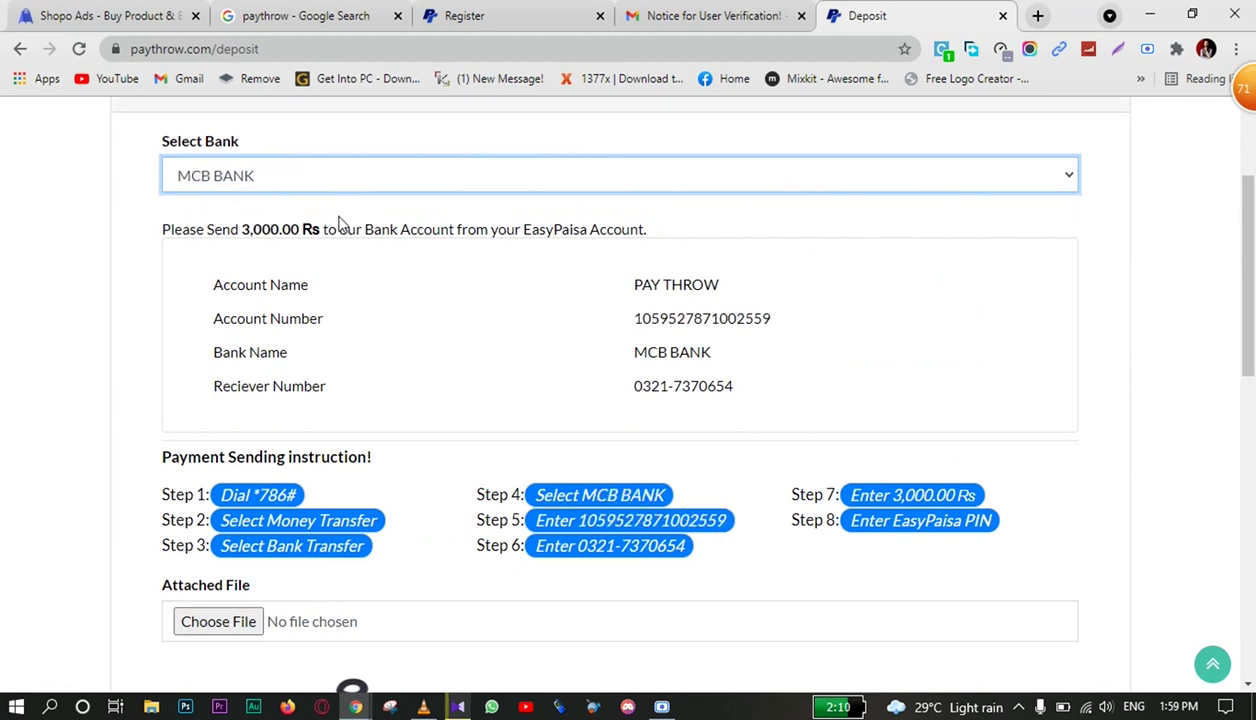
Examine the MCB BANK transfer details: account name, account number, bank name and receiver number
{"action": "scroll", "coordinate": [266, 224], "scroll_direction": "up", "scroll_amount": 2}
{"action": "scroll", "coordinate": [262, 230], "scroll_direction": "down", "scroll_amount": 2}
{"action": "left_click_drag", "start_coordinate": [226, 284], "coordinate": [499, 289]}
{"action": "left_click_drag", "start_coordinate": [634, 285], "coordinate": [718, 286]}
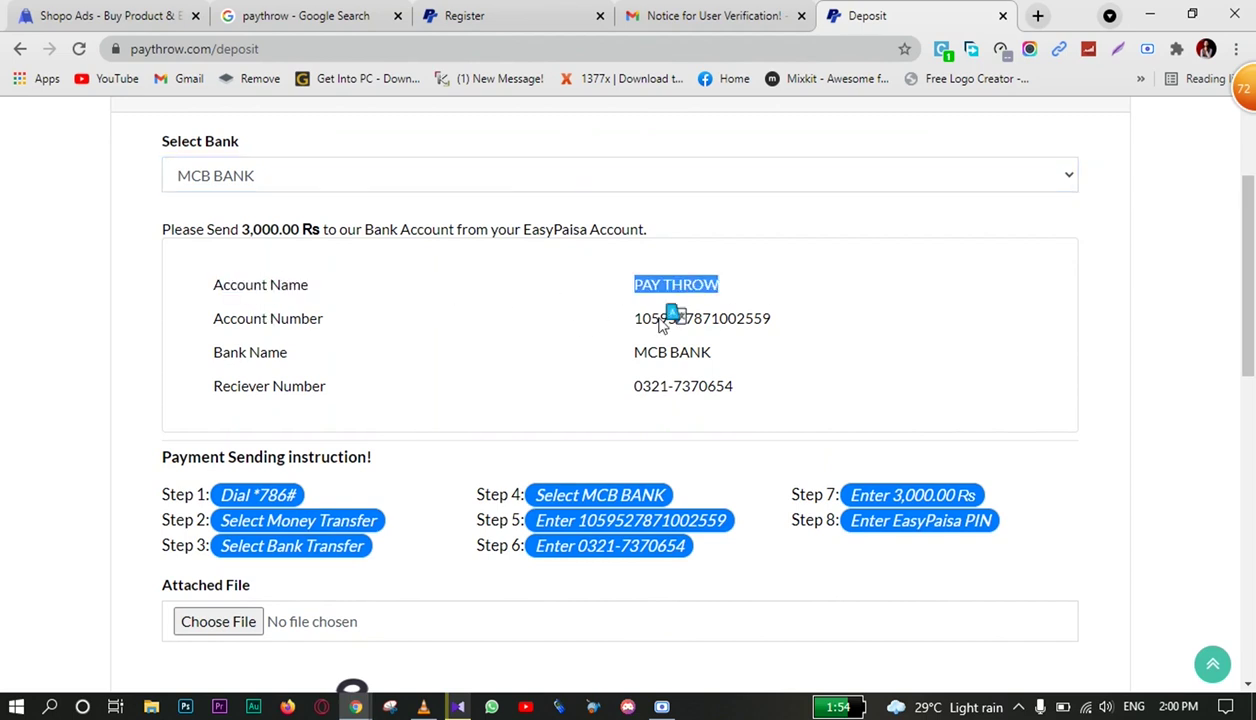
{"action": "left_click_drag", "start_coordinate": [660, 325], "coordinate": [771, 318]}
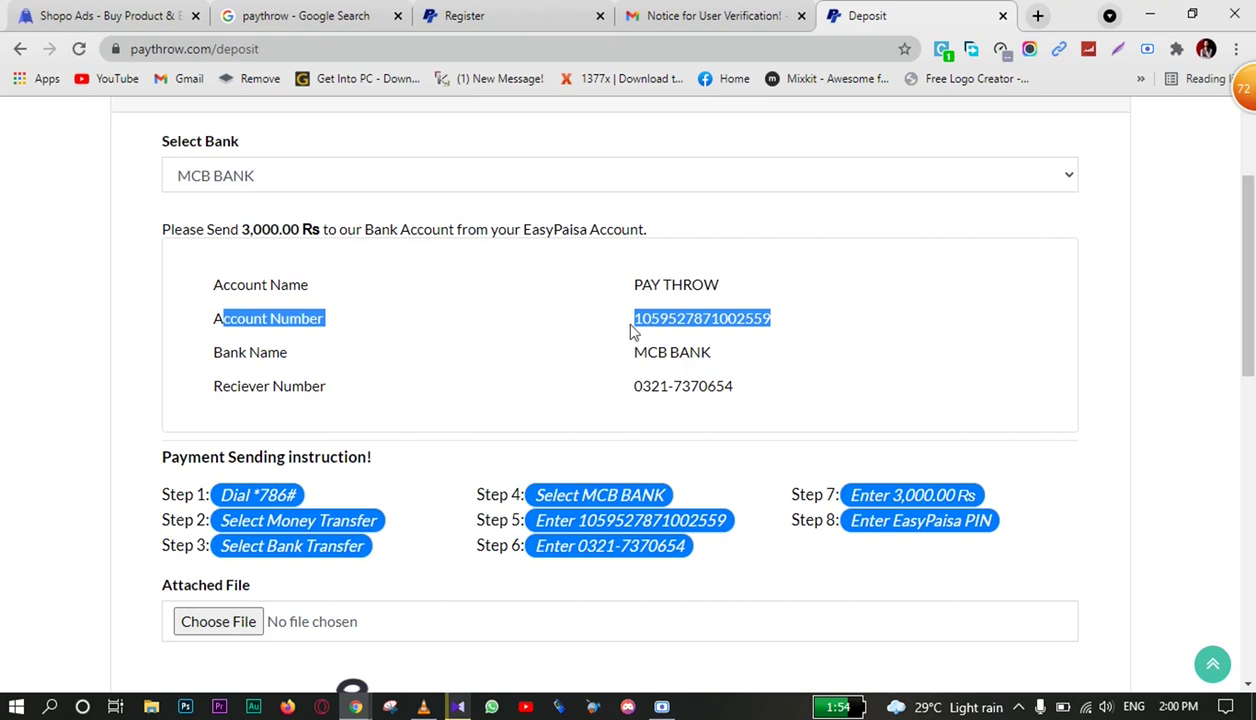
{"action": "left_click", "coordinate": [305, 360]}
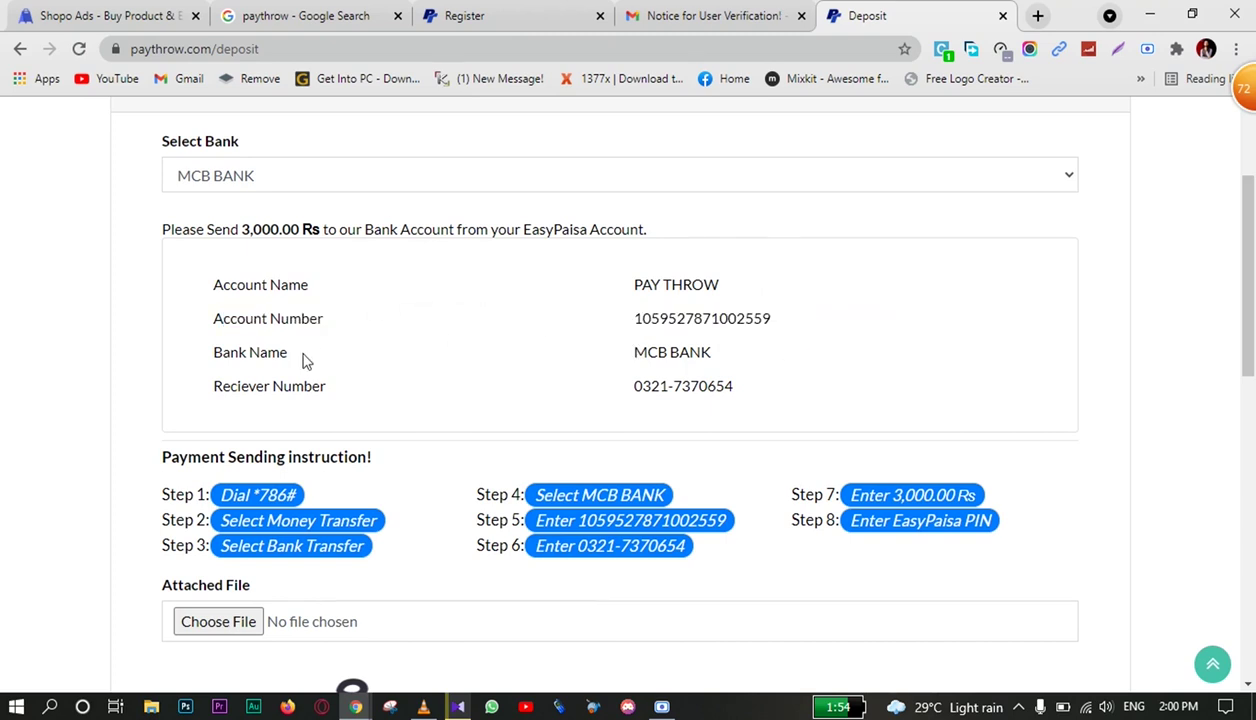
{"action": "left_click_drag", "start_coordinate": [205, 359], "coordinate": [600, 356]}
{"action": "left_click_drag", "start_coordinate": [680, 352], "coordinate": [757, 361]}
{"action": "left_click", "coordinate": [672, 365]}
{"action": "left_click_drag", "start_coordinate": [636, 387], "coordinate": [754, 392]}
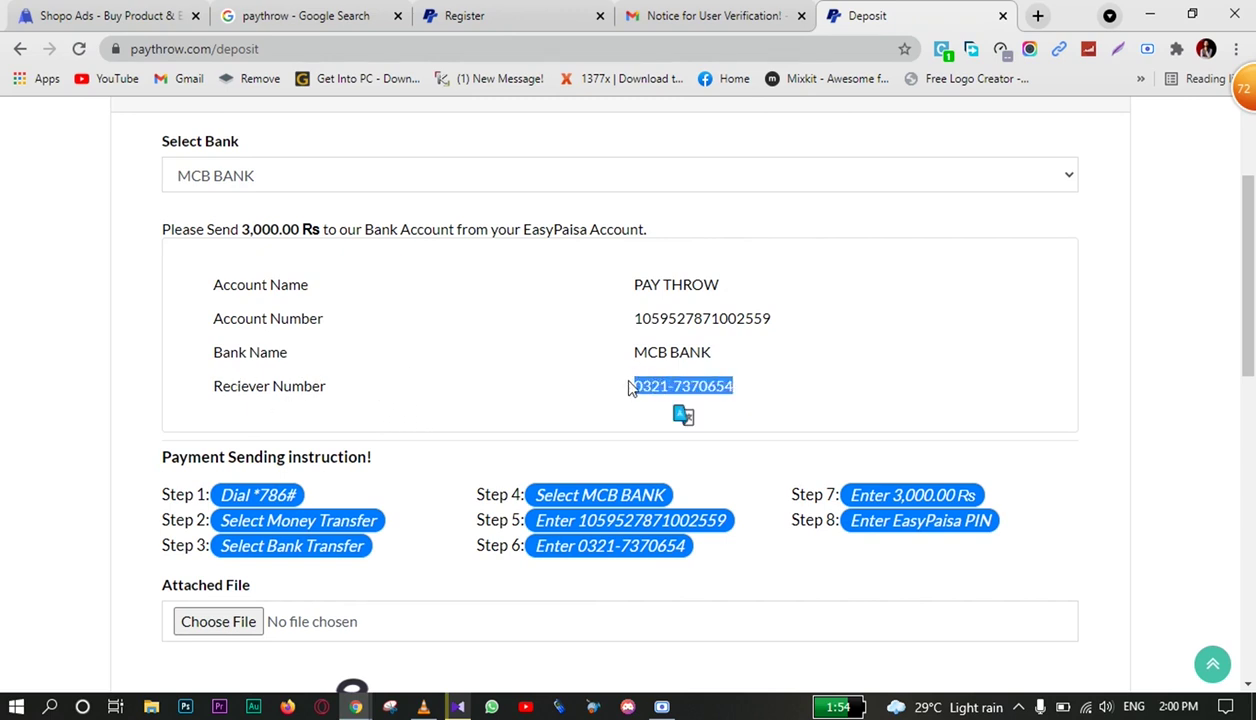
{"action": "left_click_drag", "start_coordinate": [631, 387], "coordinate": [751, 390]}
{"action": "left_click", "coordinate": [753, 391]}
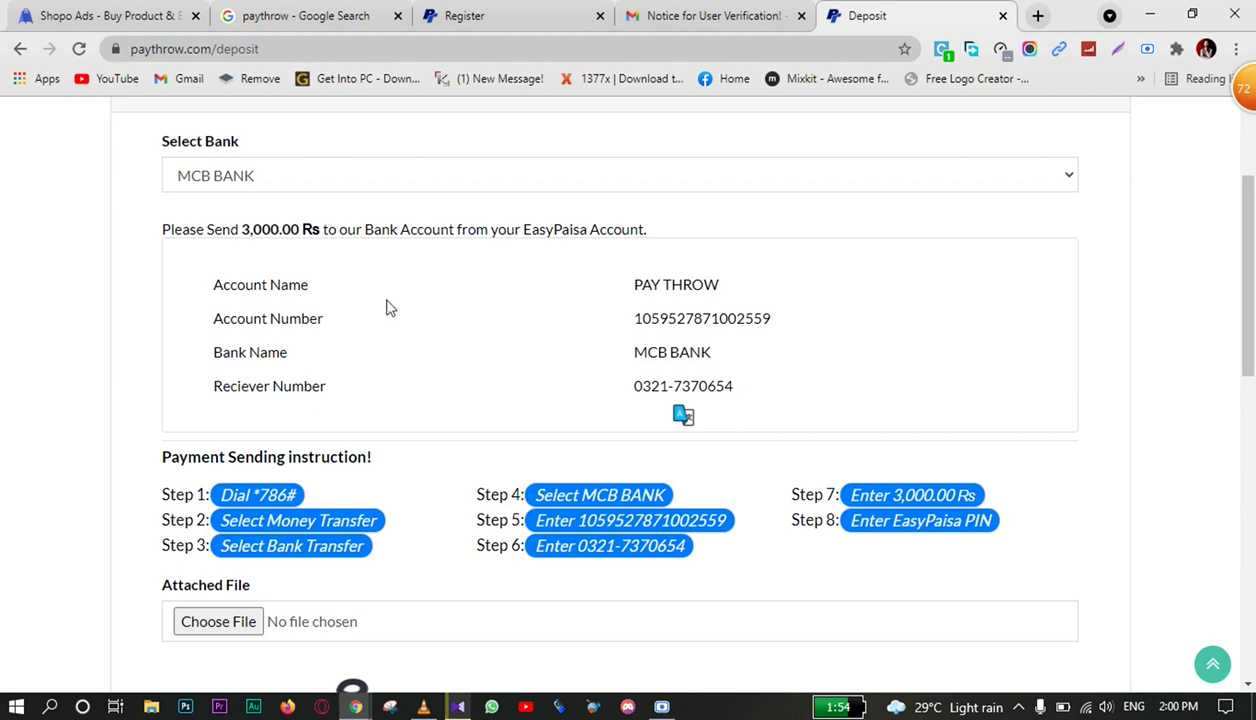
Recheck the account number, receiver number and account name needed for the EasyPaisa transfer
{"action": "scroll", "coordinate": [390, 312], "scroll_direction": "up", "scroll_amount": 2}
{"action": "scroll", "coordinate": [390, 314], "scroll_direction": "down", "scroll_amount": 2}
{"action": "left_click_drag", "start_coordinate": [634, 320], "coordinate": [700, 347]}
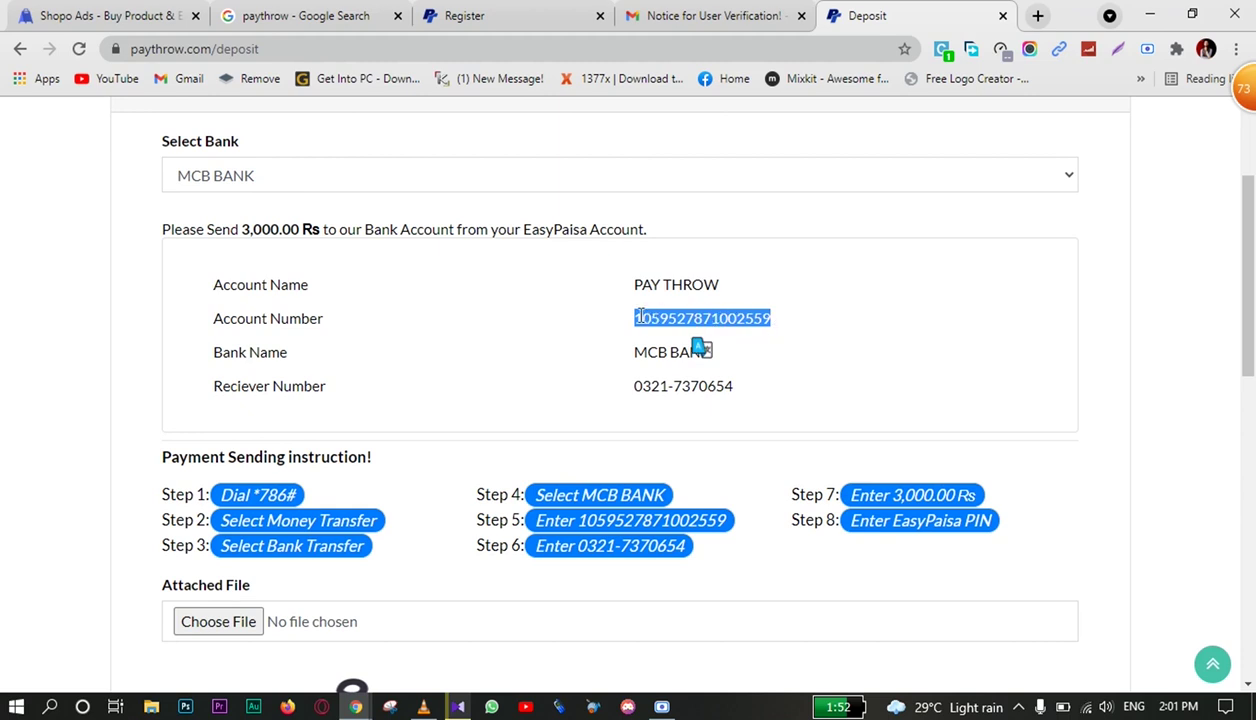
{"action": "left_click", "coordinate": [636, 317]}
{"action": "left_click_drag", "start_coordinate": [634, 318], "coordinate": [771, 316]}
{"action": "left_click", "coordinate": [625, 325]}
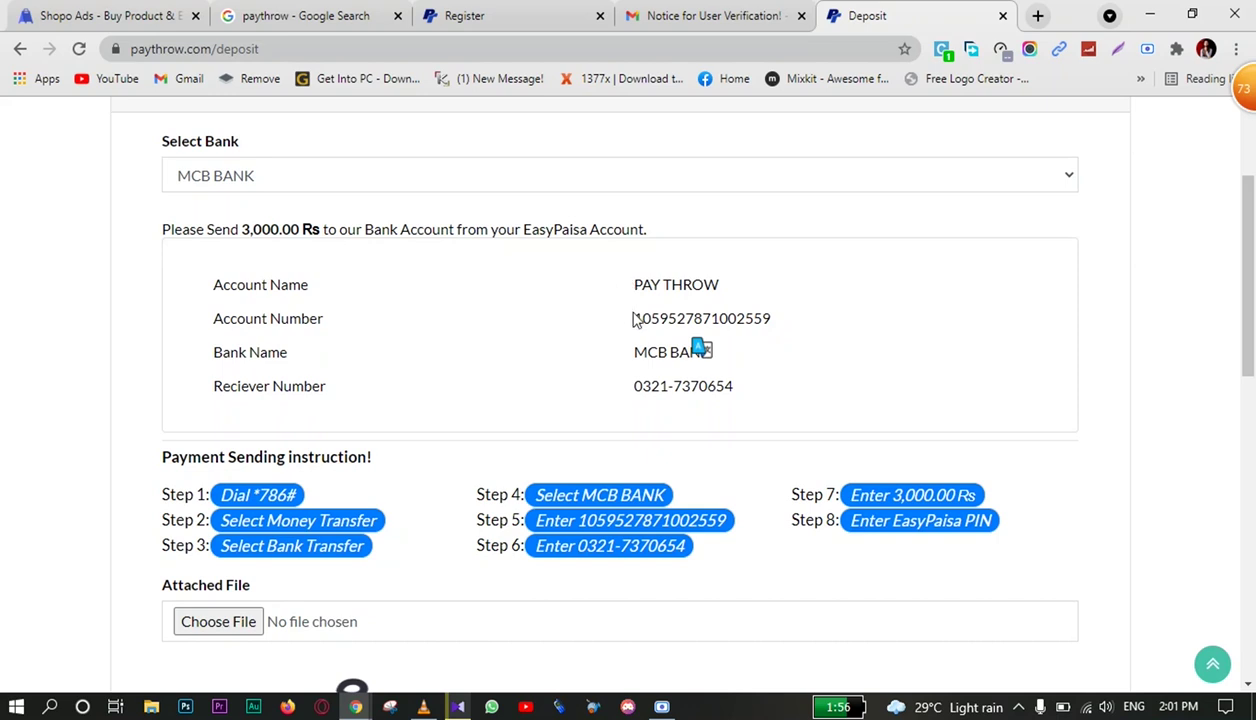
{"action": "left_click_drag", "start_coordinate": [630, 388], "coordinate": [783, 413]}
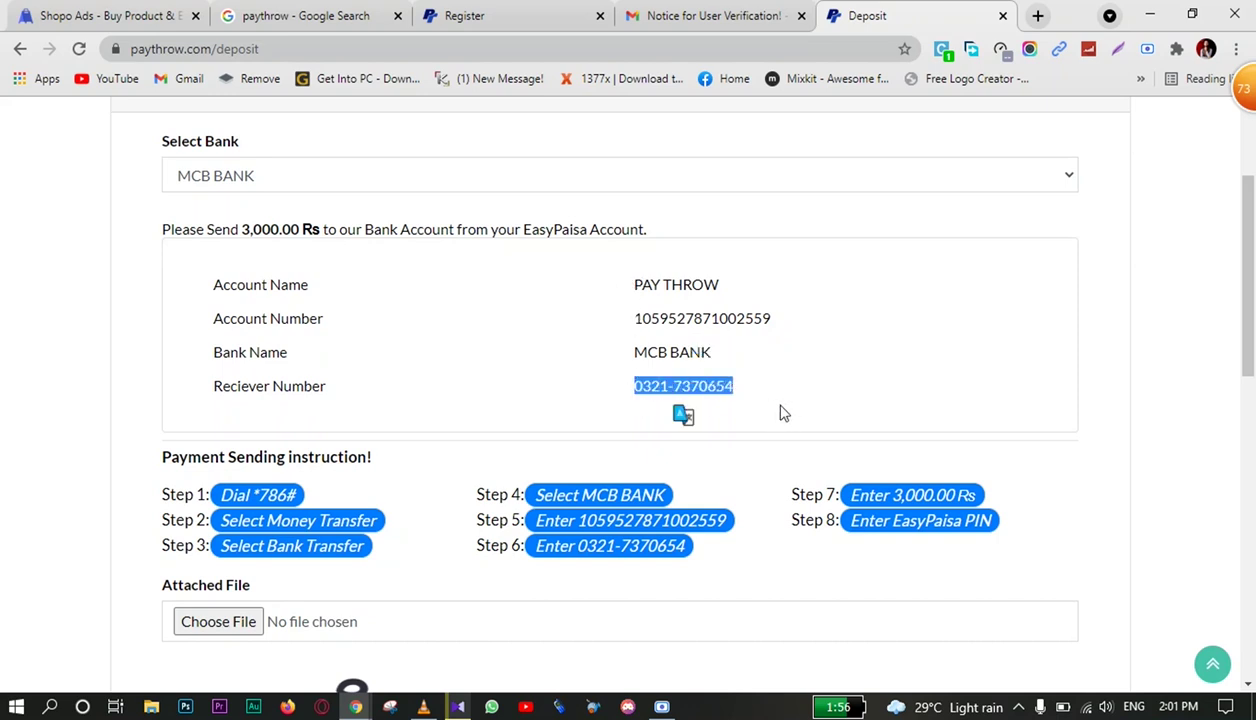
{"action": "left_click", "coordinate": [633, 397]}
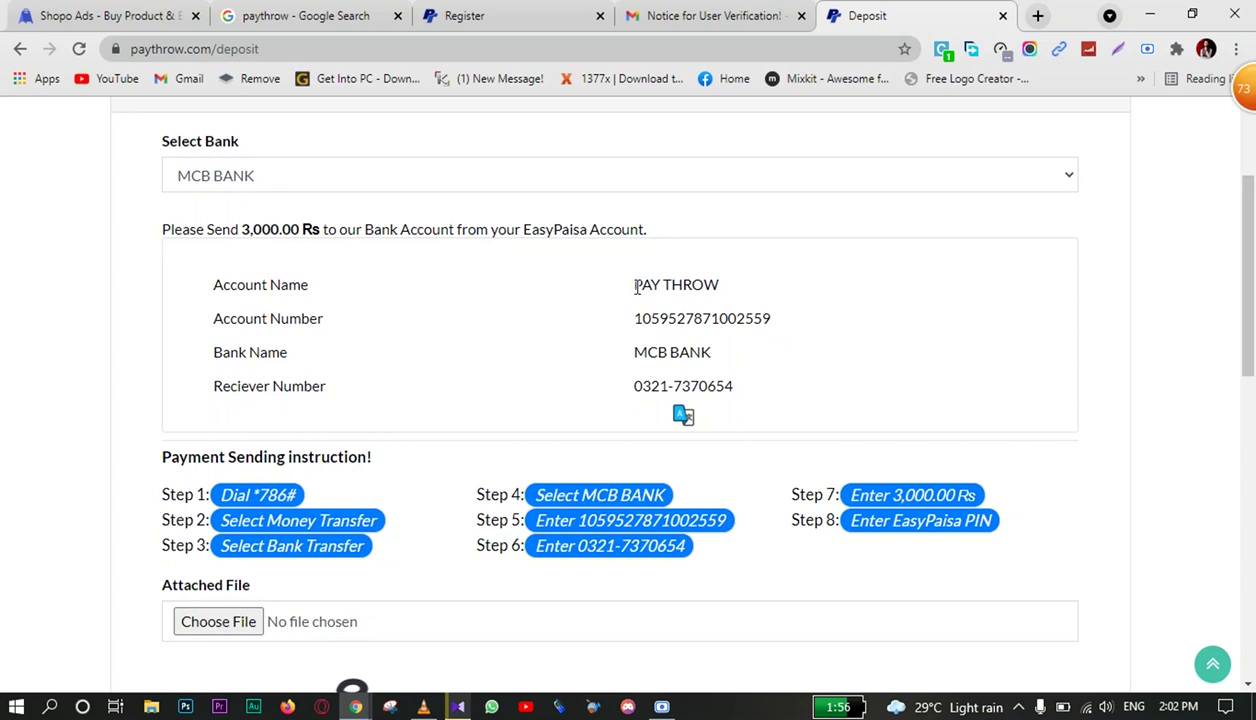
{"action": "left_click_drag", "start_coordinate": [636, 287], "coordinate": [717, 291]}
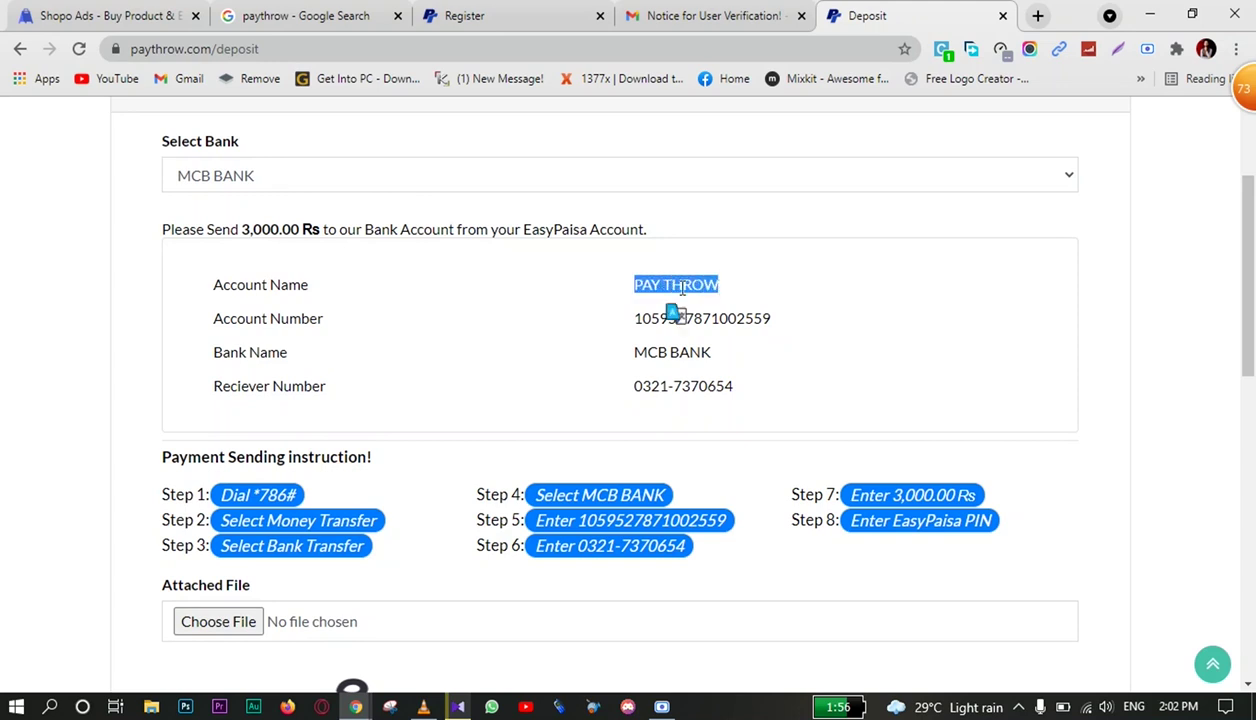
{"action": "left_click_drag", "start_coordinate": [630, 285], "coordinate": [728, 288]}
{"action": "left_click", "coordinate": [745, 290]}
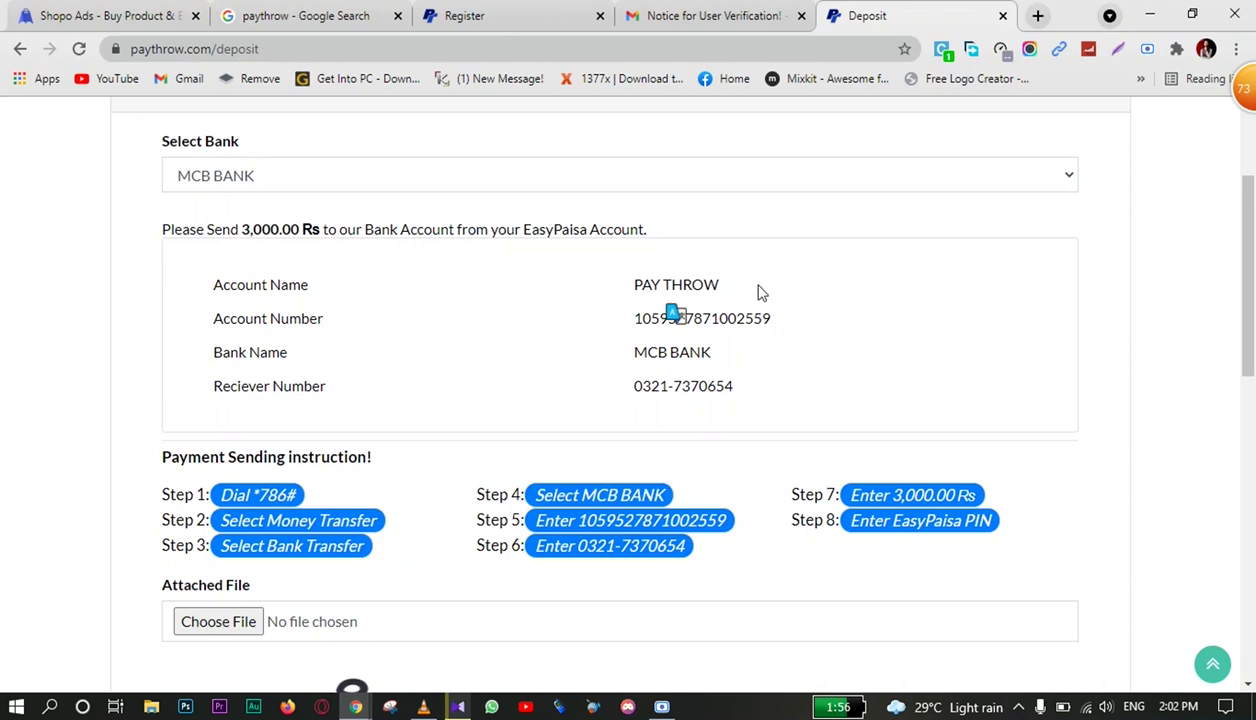
Compare the payment sending instructions with the receiving account's details, including the receiver number
{"action": "scroll", "coordinate": [760, 291], "scroll_direction": "down", "scroll_amount": 1}
{"action": "scroll", "coordinate": [760, 290], "scroll_direction": "up", "scroll_amount": 1}
{"action": "left_click_drag", "start_coordinate": [210, 279], "coordinate": [840, 360]}
{"action": "scroll", "coordinate": [832, 350], "scroll_direction": "down", "scroll_amount": 1}
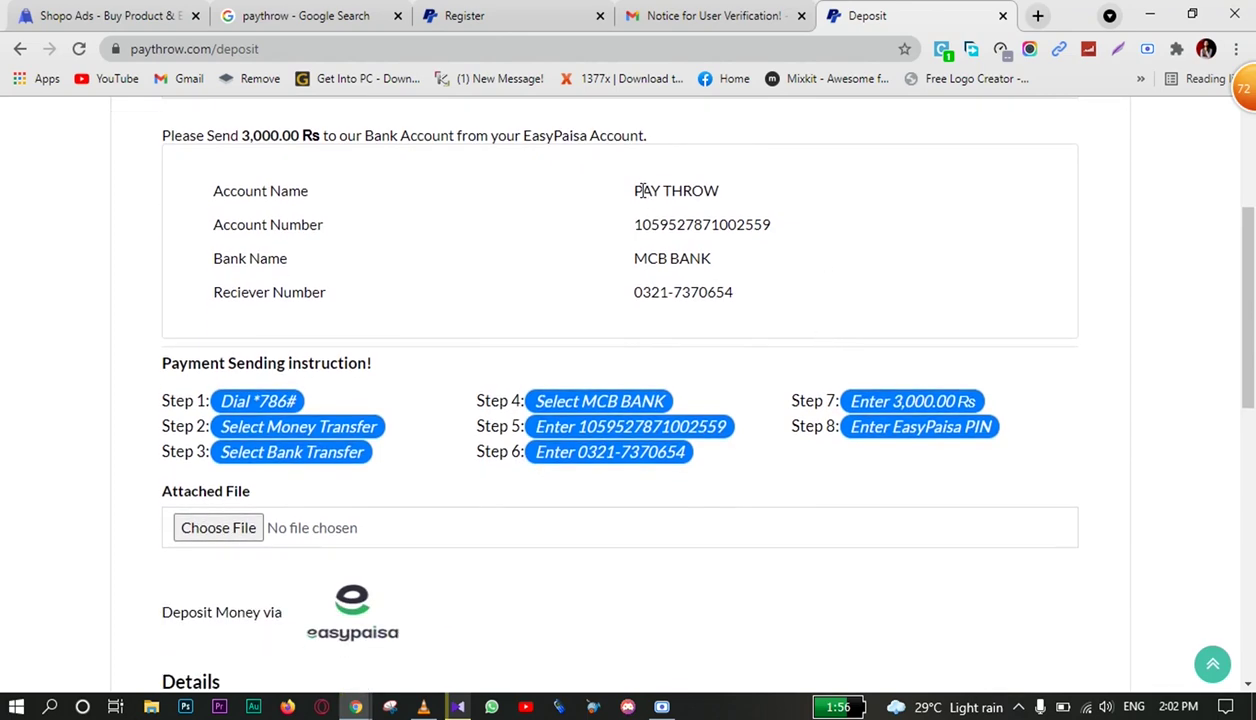
{"action": "scroll", "coordinate": [569, 241], "scroll_direction": "down", "scroll_amount": 1}
{"action": "scroll", "coordinate": [552, 244], "scroll_direction": "up", "scroll_amount": 1}
{"action": "scroll", "coordinate": [560, 241], "scroll_direction": "down", "scroll_amount": 1}
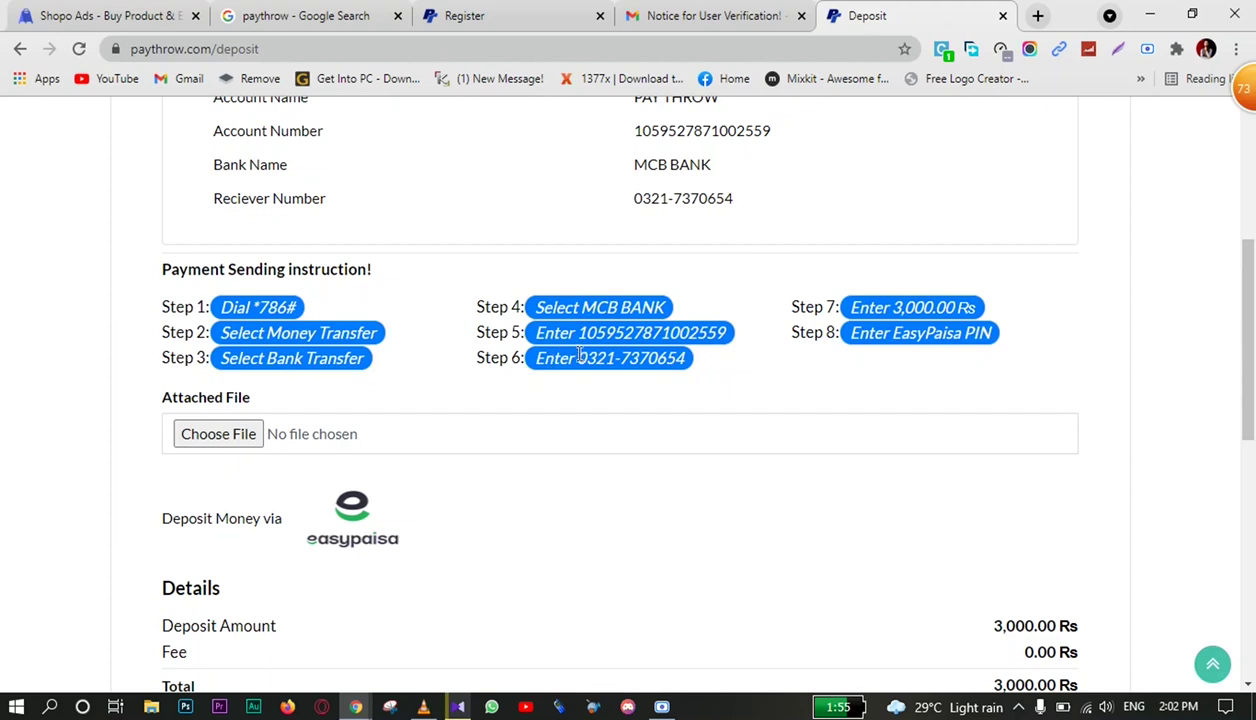
{"action": "left_click_drag", "start_coordinate": [570, 352], "coordinate": [748, 366]}
{"action": "scroll", "coordinate": [690, 290], "scroll_direction": "up", "scroll_amount": 2}
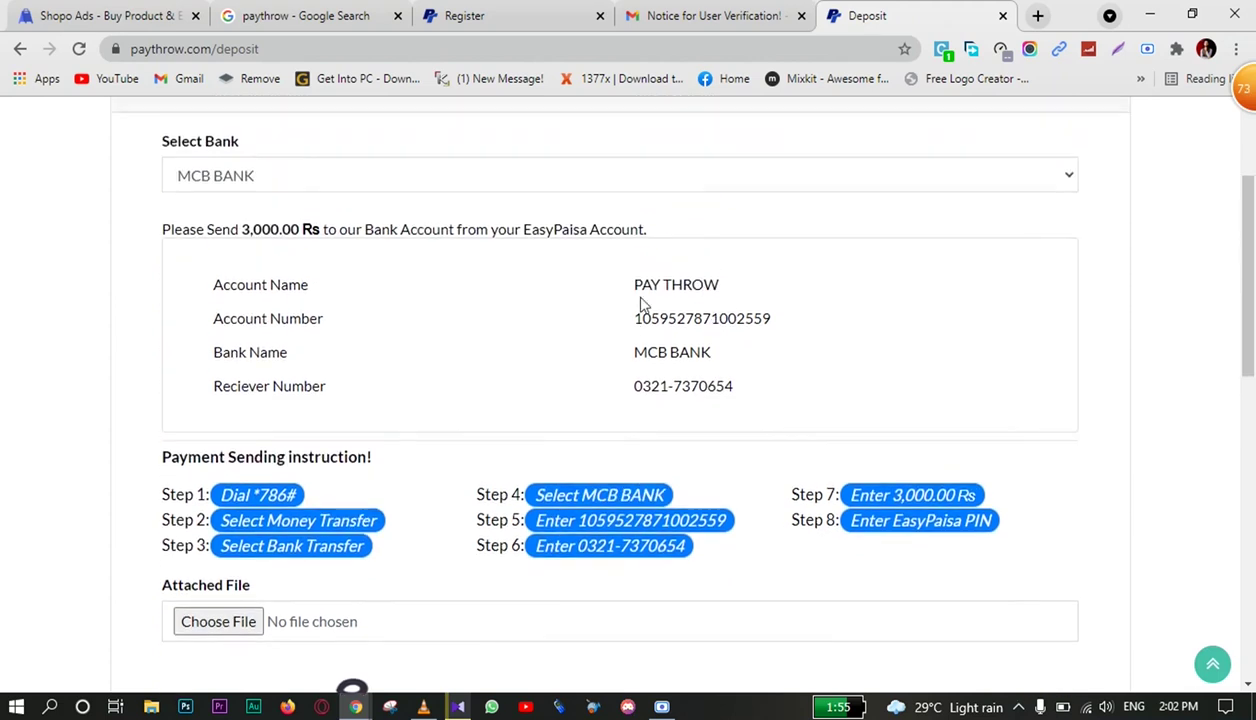
{"action": "scroll", "coordinate": [636, 260], "scroll_direction": "down", "scroll_amount": 2}
{"action": "left_click_drag", "start_coordinate": [634, 199], "coordinate": [651, 199]}
{"action": "left_click_drag", "start_coordinate": [787, 220], "coordinate": [830, 214]}
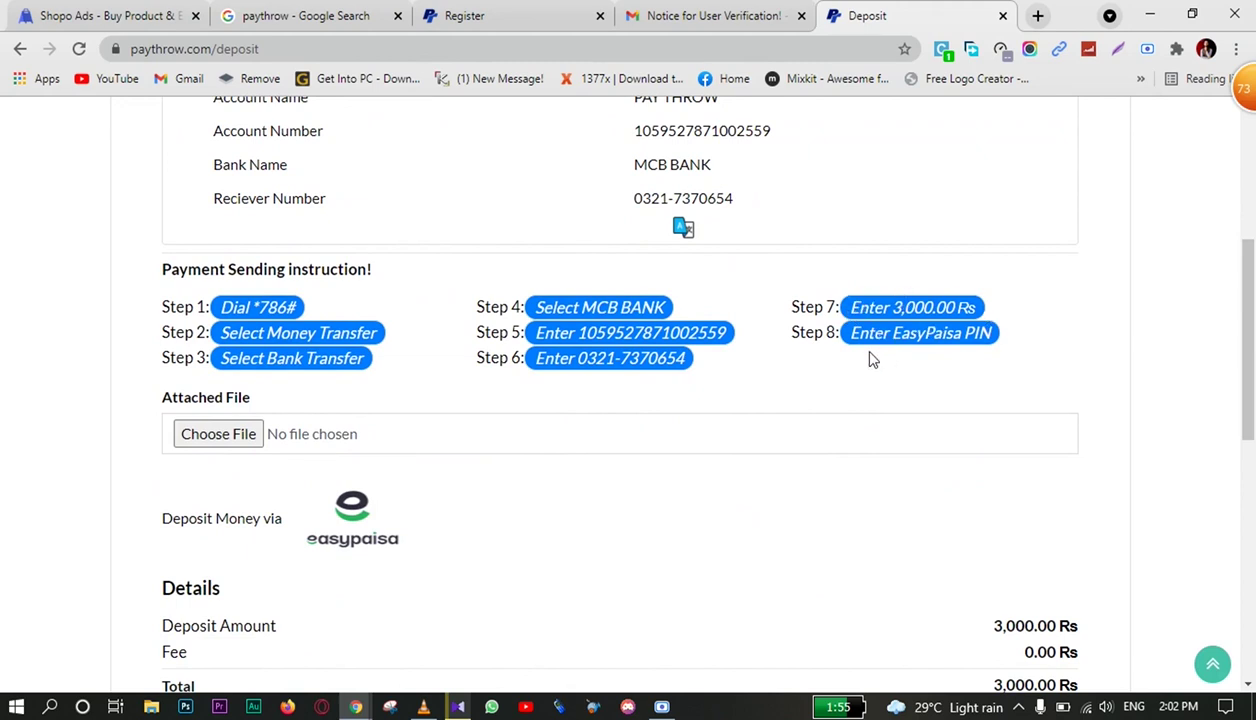
Read the deposit summary and the notice about the confirmation SMS from 3737 with the TRX ID
{"action": "scroll", "coordinate": [863, 360], "scroll_direction": "down", "scroll_amount": 1}
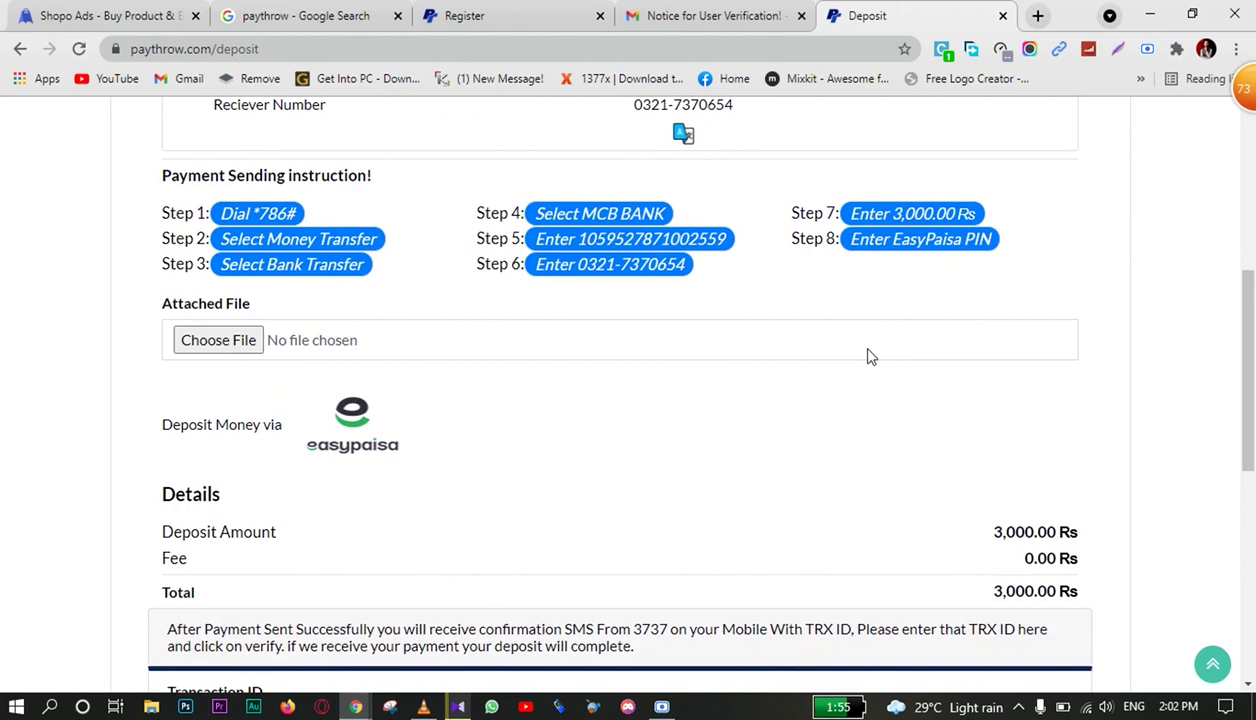
{"action": "scroll", "coordinate": [869, 340], "scroll_direction": "down", "scroll_amount": 2}
{"action": "scroll", "coordinate": [866, 315], "scroll_direction": "up", "scroll_amount": 2}
{"action": "scroll", "coordinate": [868, 303], "scroll_direction": "down", "scroll_amount": 1}
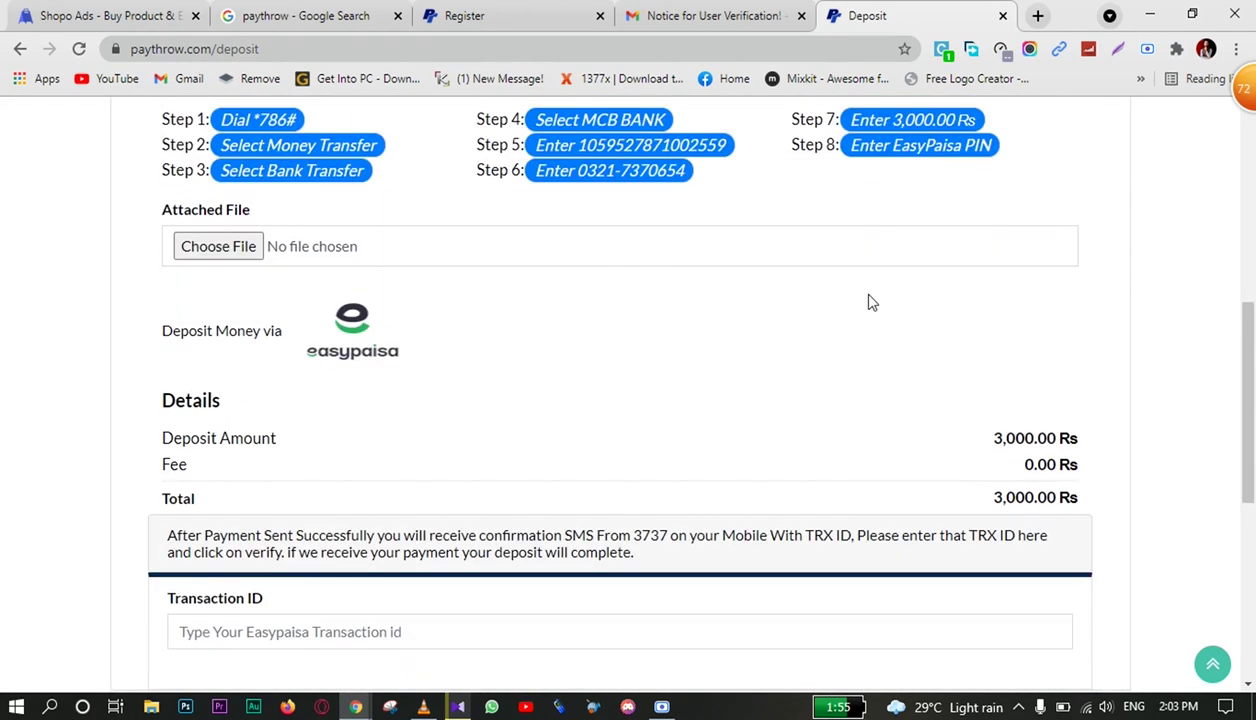
{"action": "scroll", "coordinate": [868, 303], "scroll_direction": "down", "scroll_amount": 1}
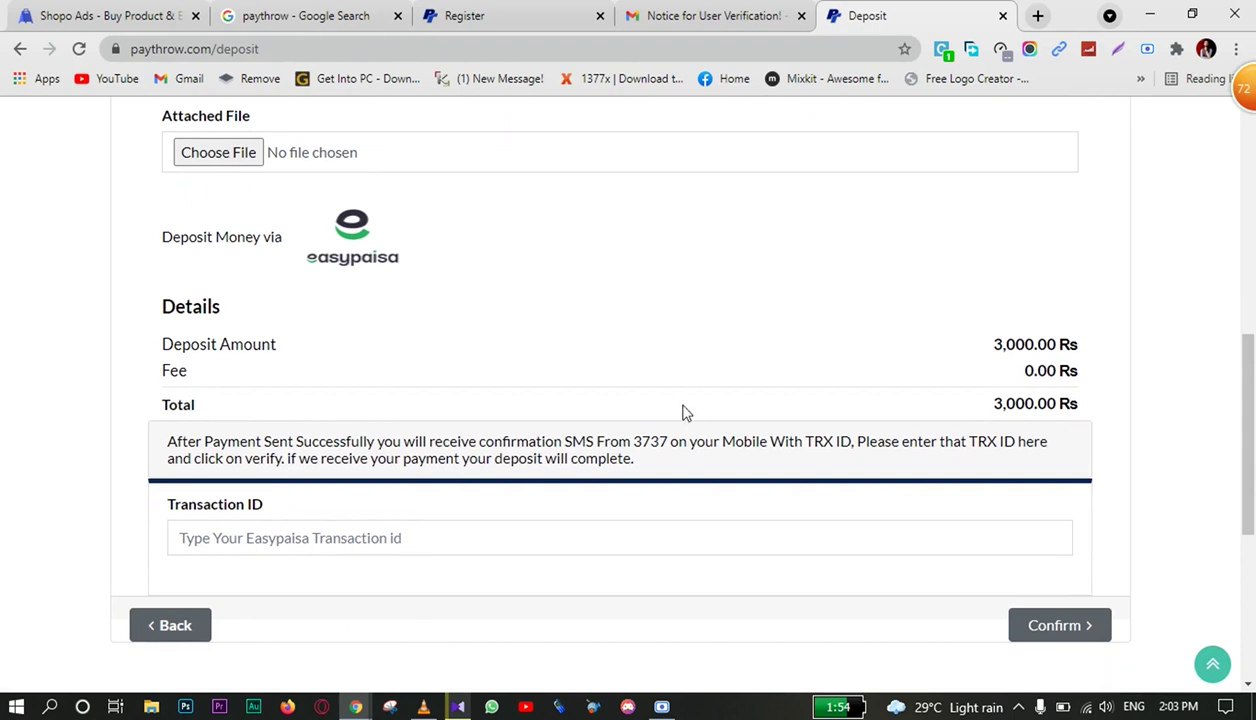
{"action": "left_click_drag", "start_coordinate": [641, 441], "coordinate": [667, 441]}
{"action": "left_click", "coordinate": [670, 348]}
{"action": "left_click_drag", "start_coordinate": [806, 441], "coordinate": [851, 441]}
{"action": "left_click", "coordinate": [830, 342]}
{"action": "scroll", "coordinate": [822, 340], "scroll_direction": "down", "scroll_amount": 1}
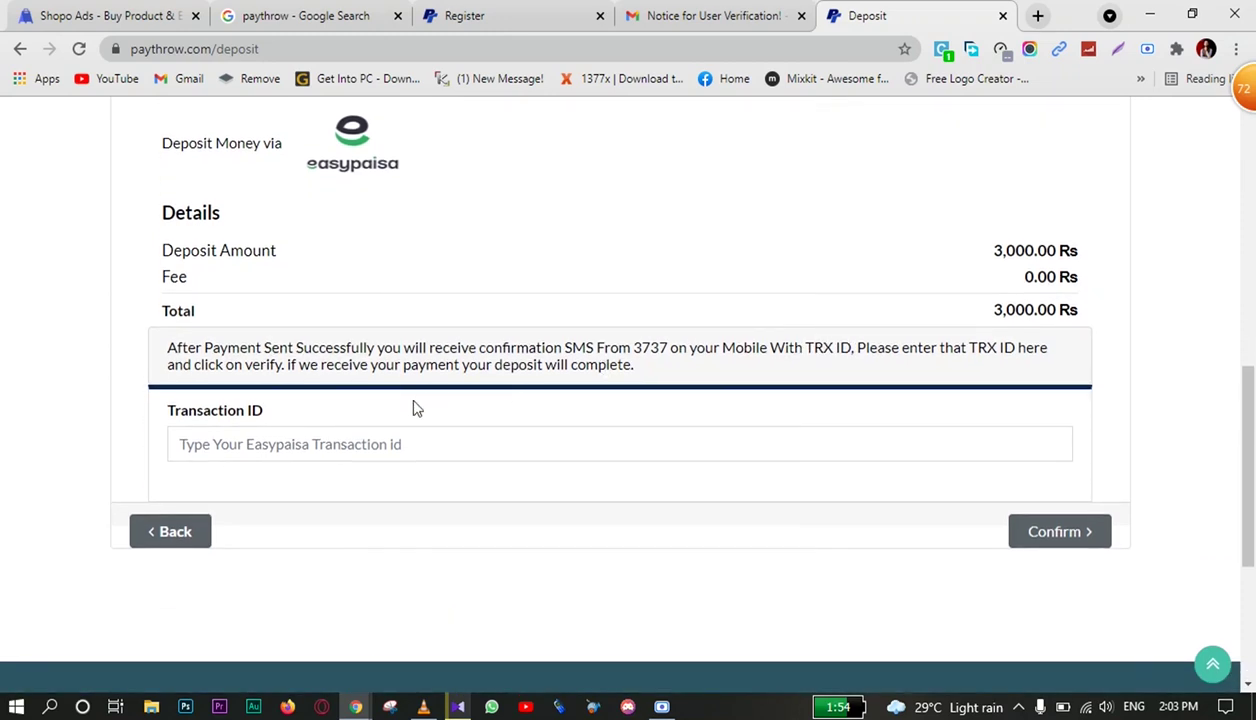
Fill in the EasyPaisa transaction ID with the saved entry and confirm the deposit
{"action": "left_click", "coordinate": [376, 443]}
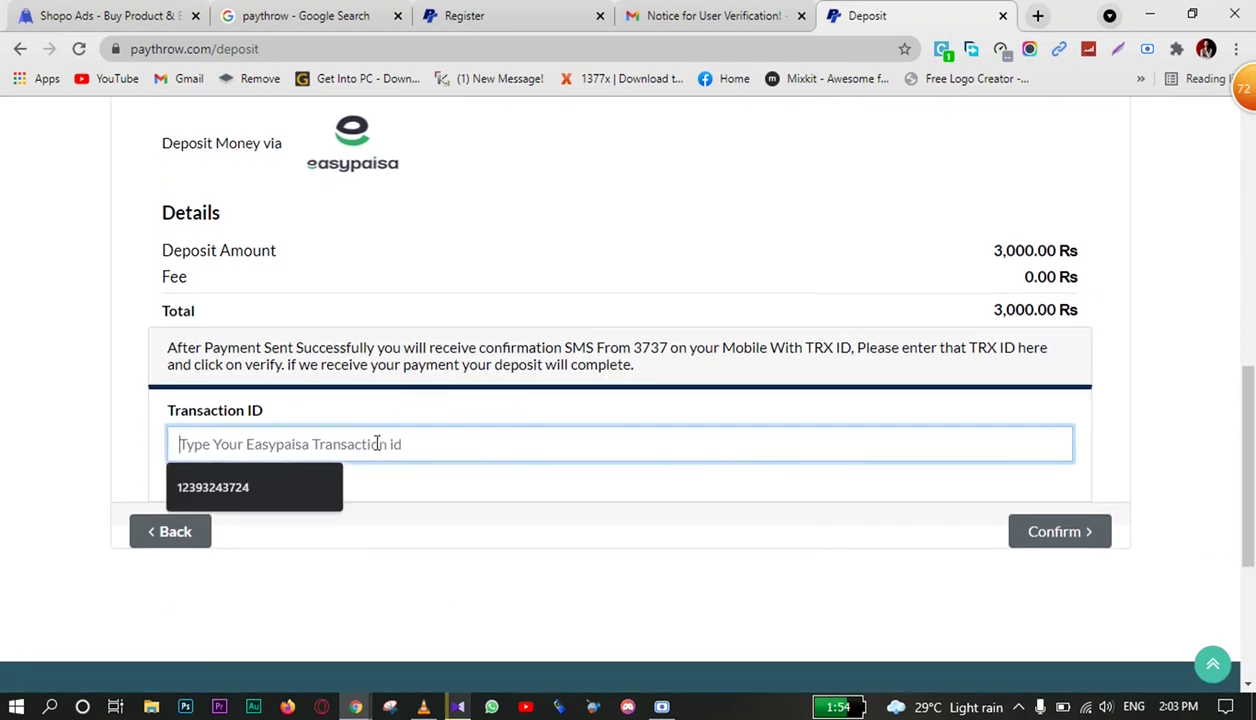
{"action": "left_click", "coordinate": [208, 490]}
{"action": "left_click_drag", "start_coordinate": [176, 444], "coordinate": [297, 480]}
{"action": "left_click", "coordinate": [280, 447]}
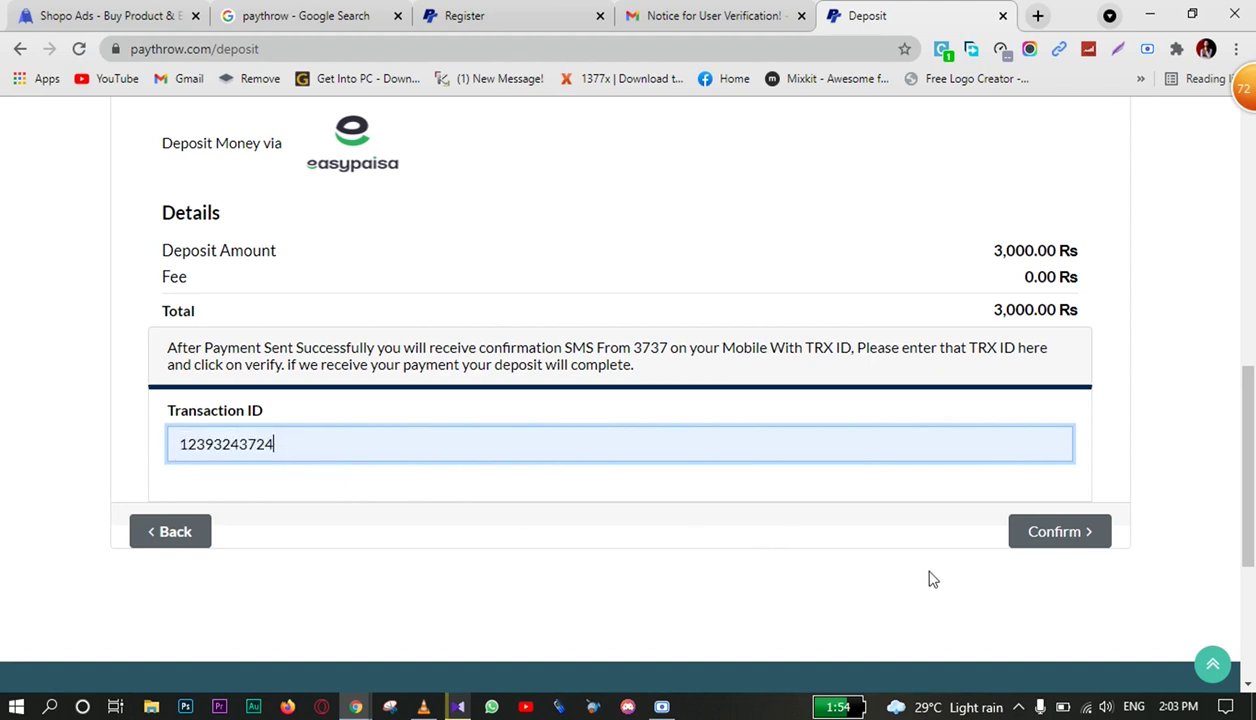
{"action": "left_click", "coordinate": [1058, 538]}
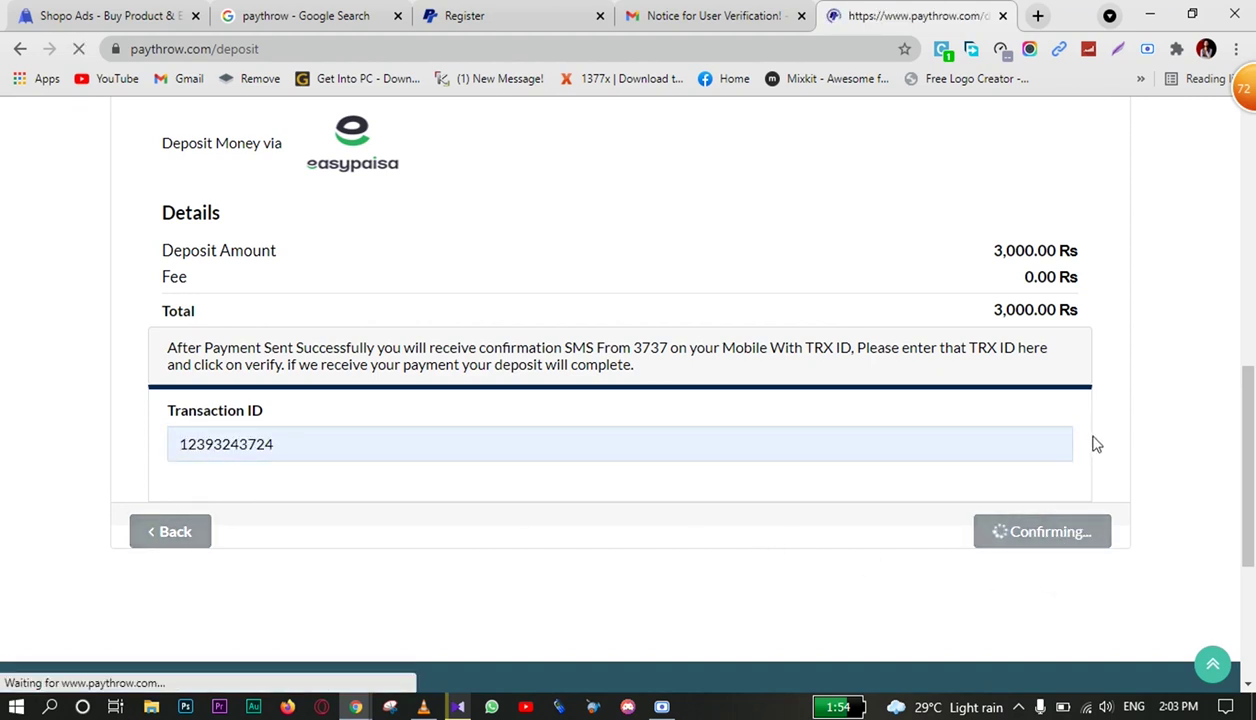
Read the payment status message above the deposit form after the transaction ID check
{"action": "scroll", "coordinate": [838, 322], "scroll_direction": "down", "scroll_amount": 1}
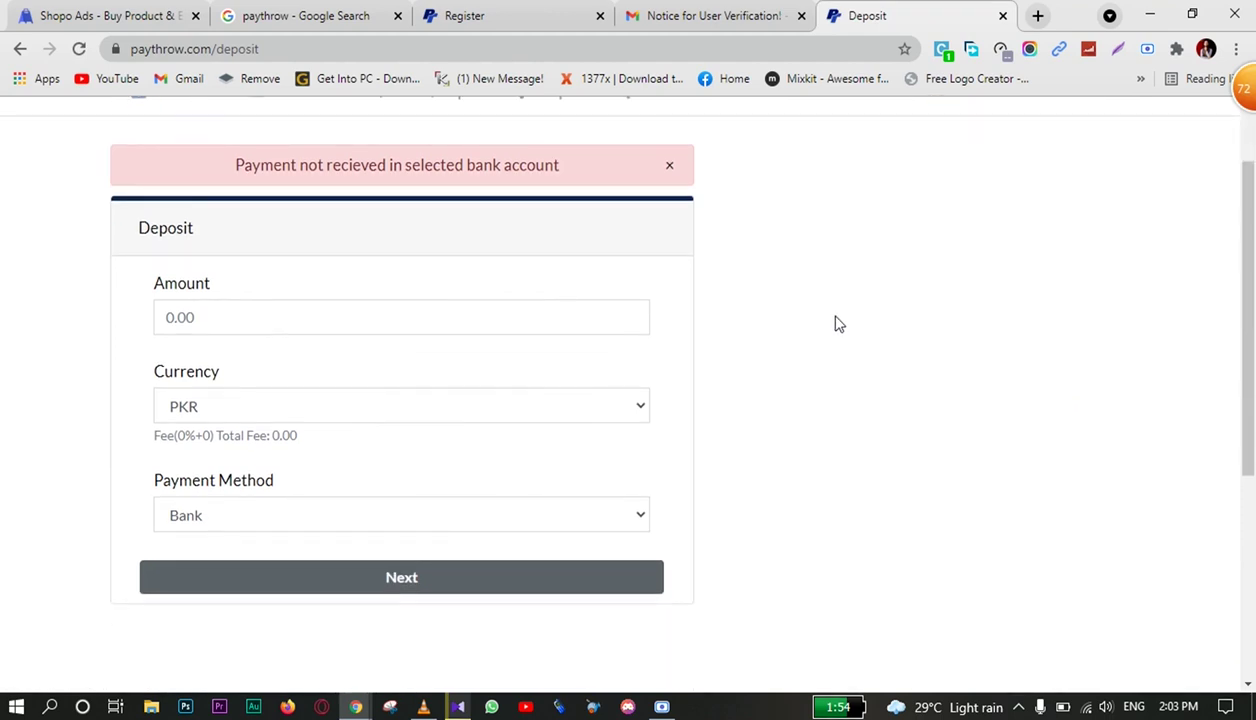
{"action": "scroll", "coordinate": [838, 324], "scroll_direction": "up", "scroll_amount": 1}
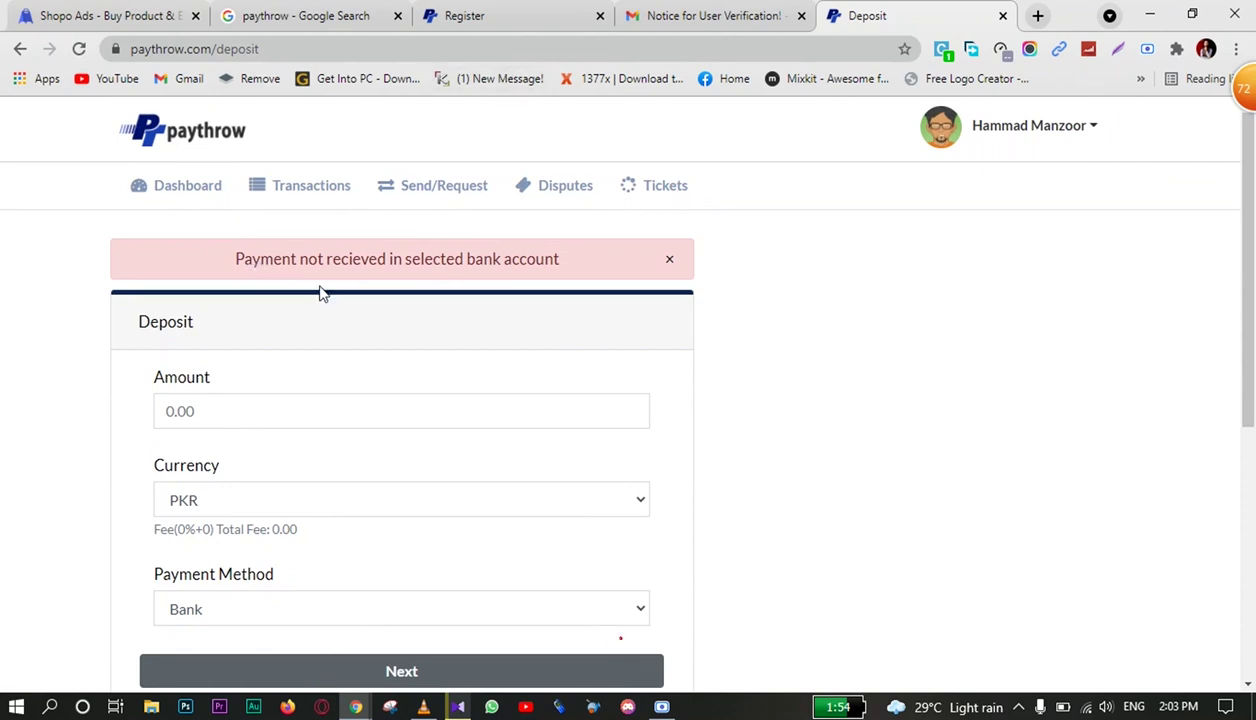
{"action": "left_click_drag", "start_coordinate": [405, 259], "coordinate": [569, 264]}
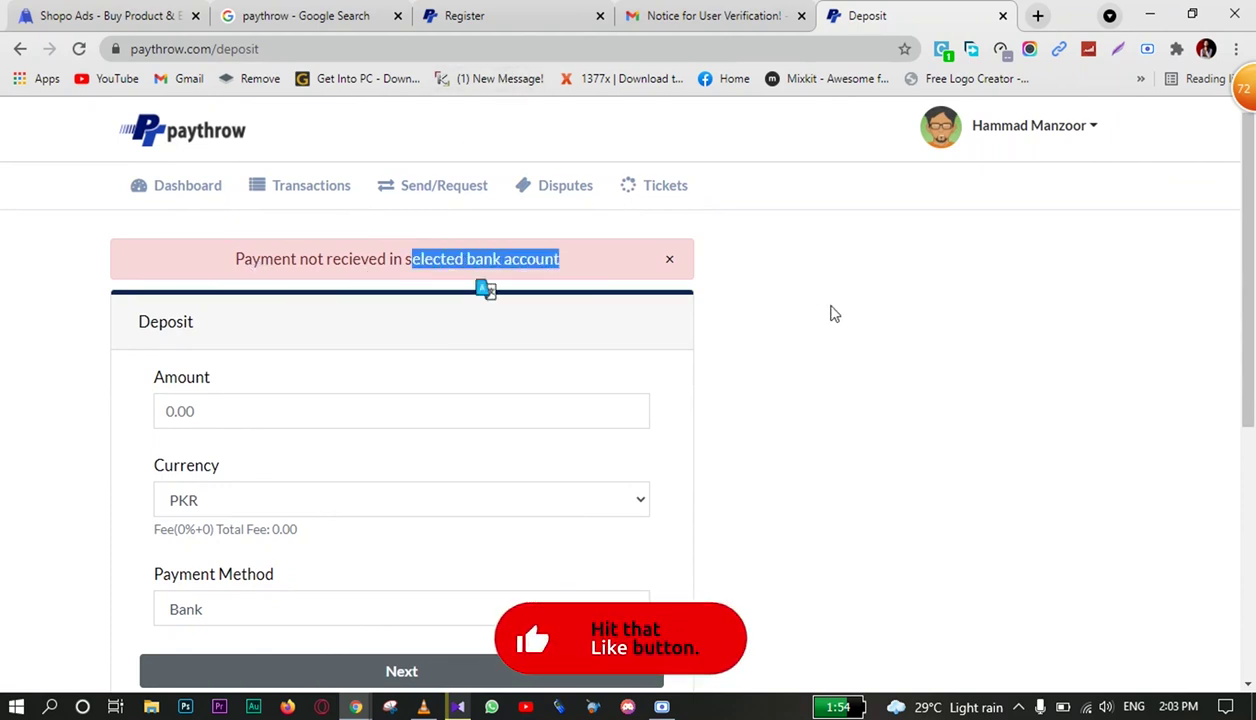
{"action": "left_click", "coordinate": [520, 285]}
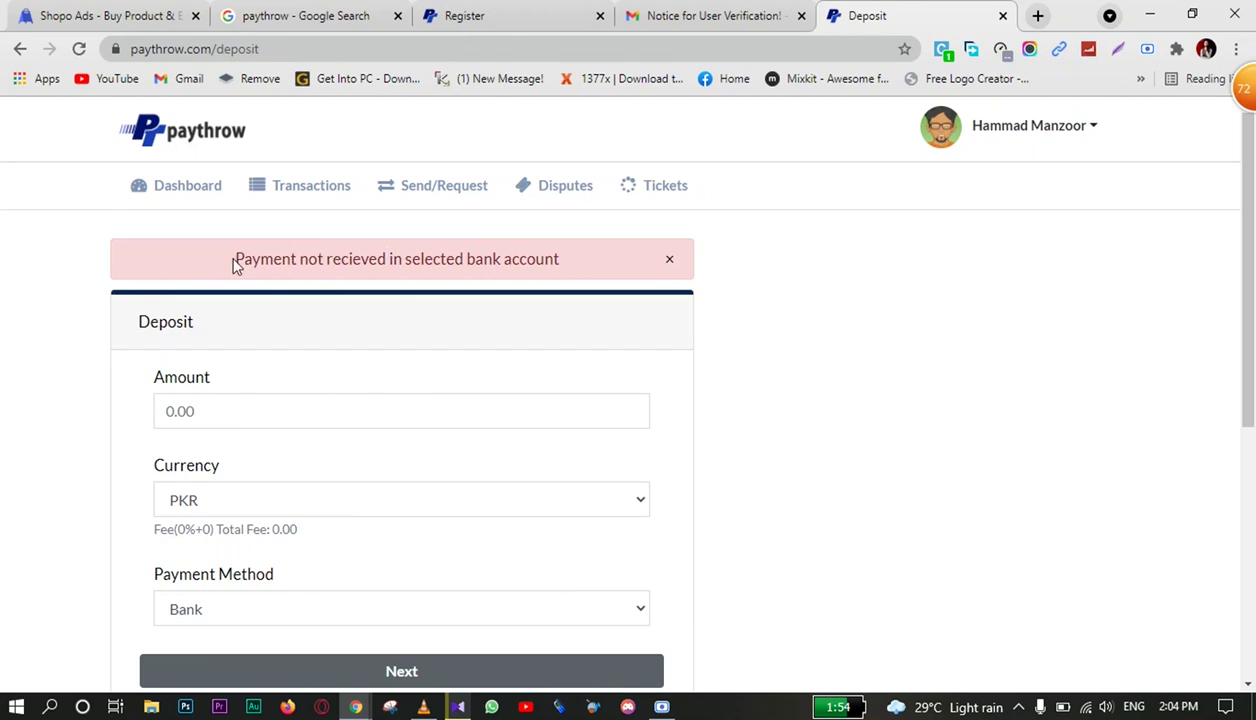
{"action": "left_click_drag", "start_coordinate": [237, 259], "coordinate": [641, 253]}
{"action": "left_click", "coordinate": [597, 275]}
{"action": "left_click_drag", "start_coordinate": [234, 256], "coordinate": [672, 256]}
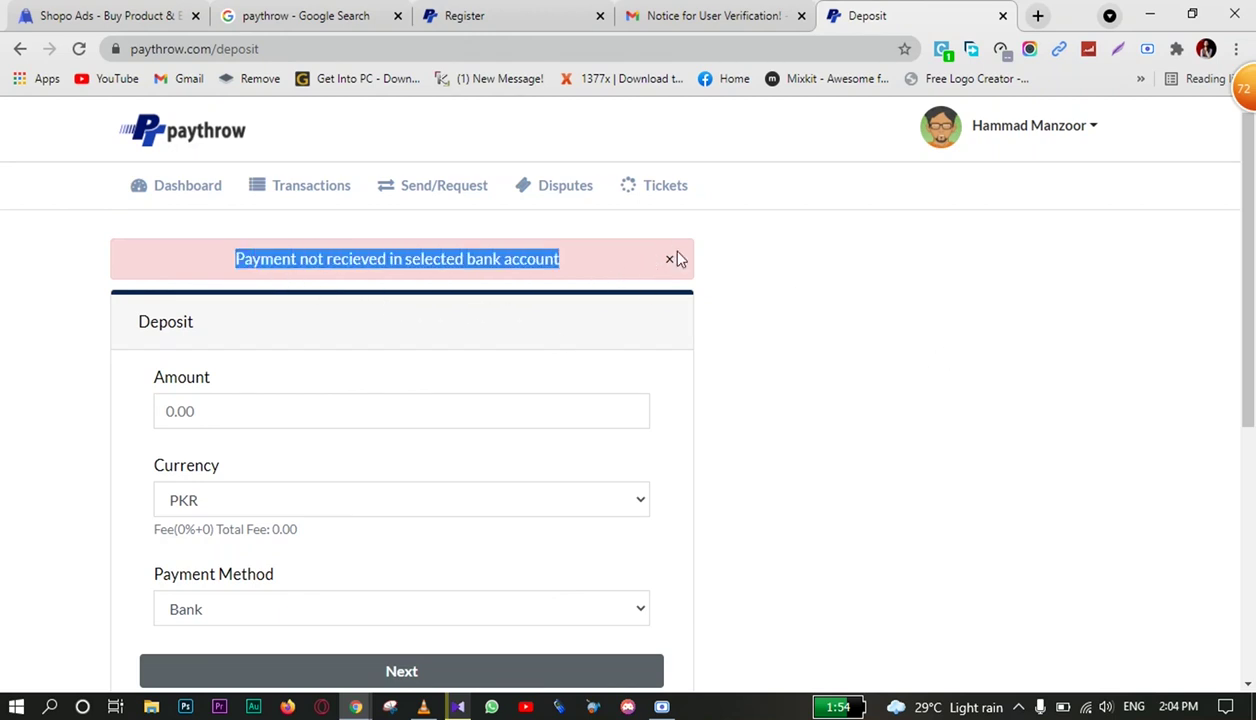
{"action": "left_click", "coordinate": [705, 272]}
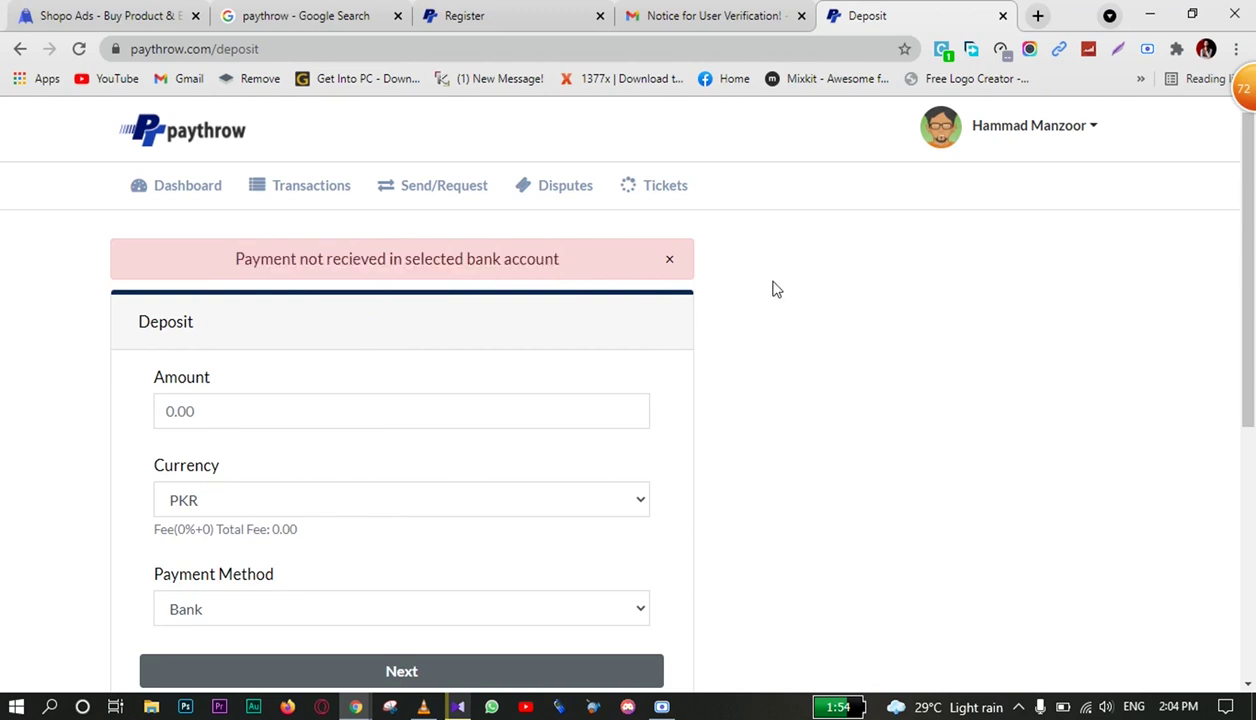
{"action": "scroll", "coordinate": [755, 285], "scroll_direction": "down", "scroll_amount": 1}
{"action": "scroll", "coordinate": [757, 284], "scroll_direction": "down", "scroll_amount": 2}
{"action": "scroll", "coordinate": [775, 292], "scroll_direction": "up", "scroll_amount": 1}
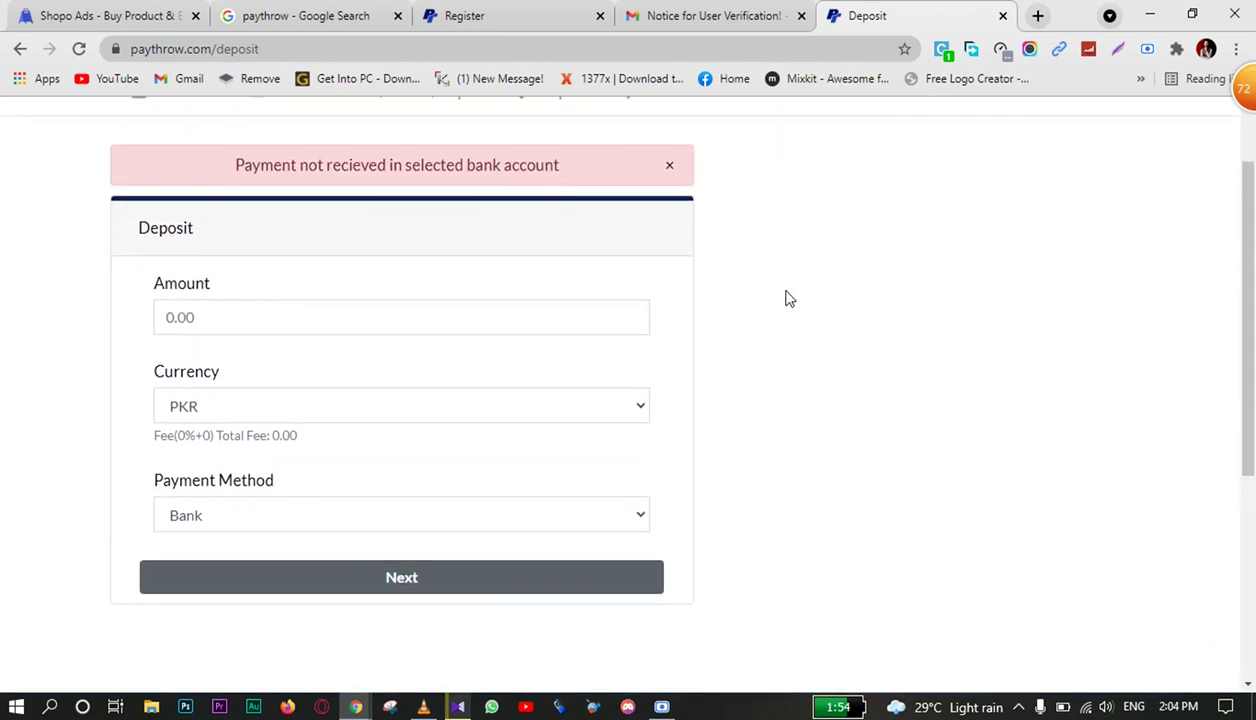
{"action": "scroll", "coordinate": [790, 299], "scroll_direction": "up", "scroll_amount": 2}
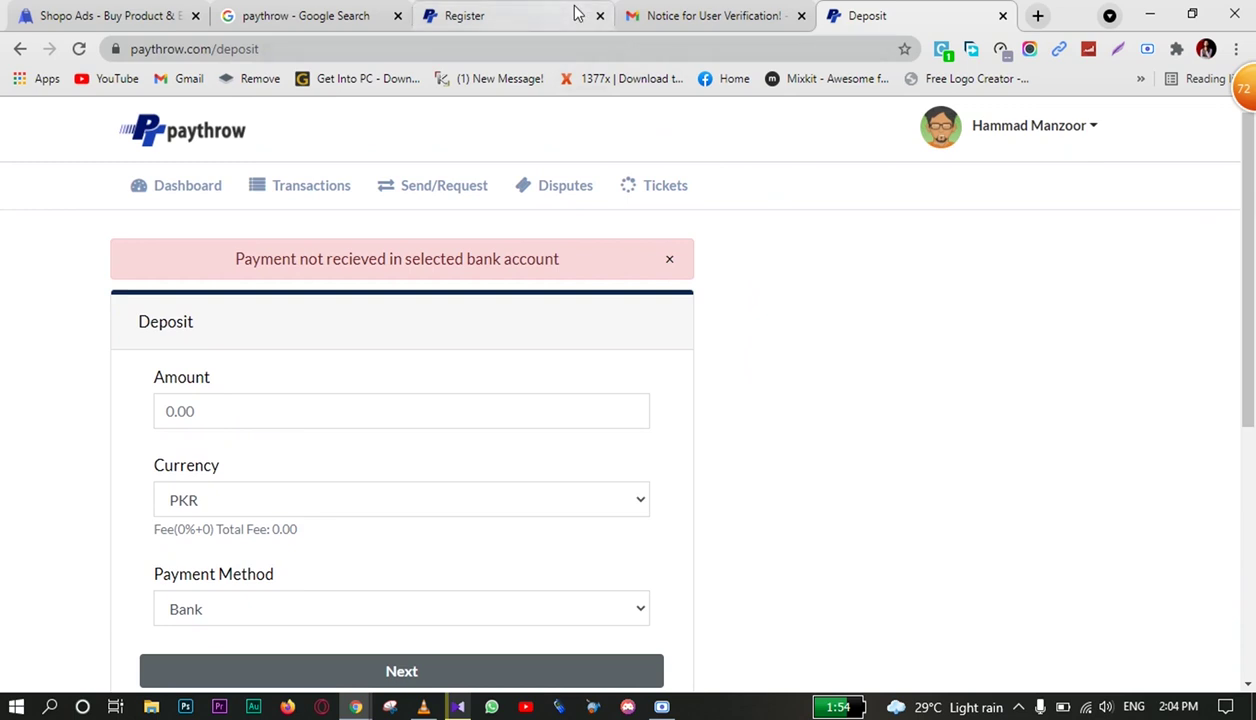
{"action": "left_click", "coordinate": [577, 14]}
{"action": "left_click", "coordinate": [898, 15]}
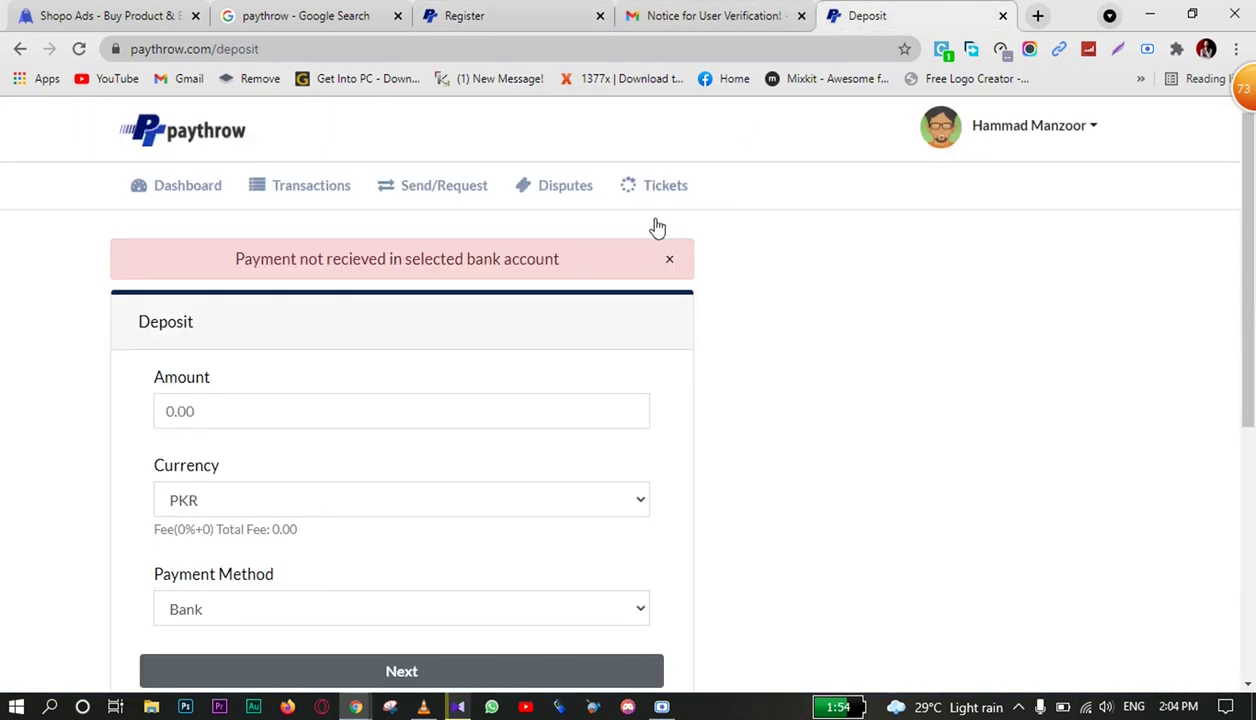
Return to the account dashboard through the Paythrow home page and open the full transaction list
{"action": "left_click", "coordinate": [188, 136]}
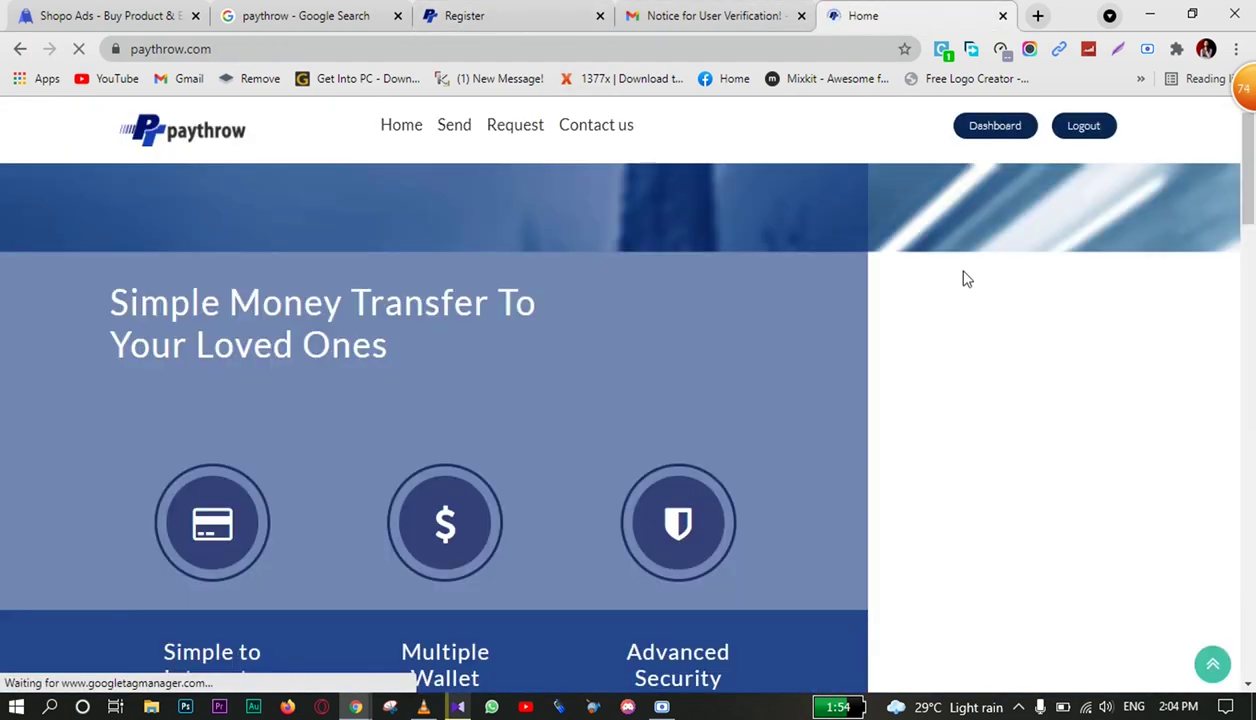
{"action": "left_click", "coordinate": [992, 126]}
{"action": "scroll", "coordinate": [800, 423], "scroll_direction": "down", "scroll_amount": 2}
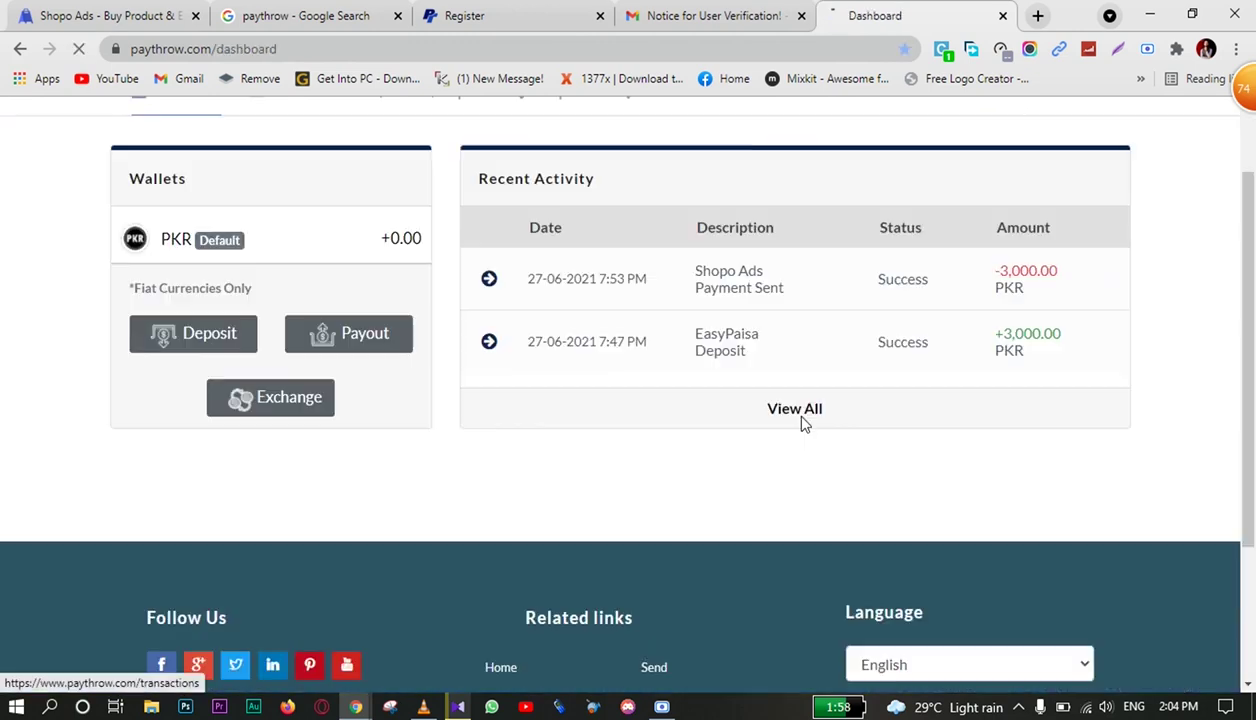
{"action": "left_click", "coordinate": [797, 410]}
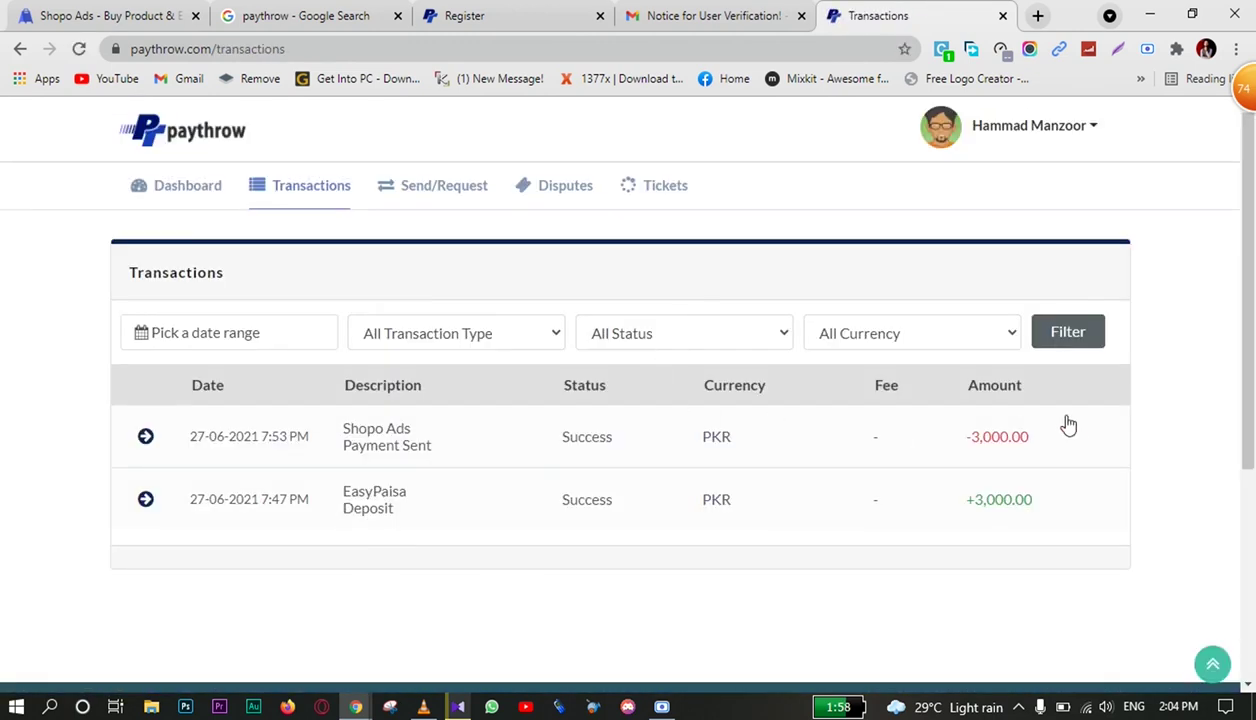
Expand the EasyPaisa deposit in the transaction list and examine its amount, payment method and EasyPaisa transaction ID
{"action": "scroll", "coordinate": [1068, 425], "scroll_direction": "down", "scroll_amount": 1}
{"action": "left_click_drag", "start_coordinate": [962, 405], "coordinate": [1121, 400]}
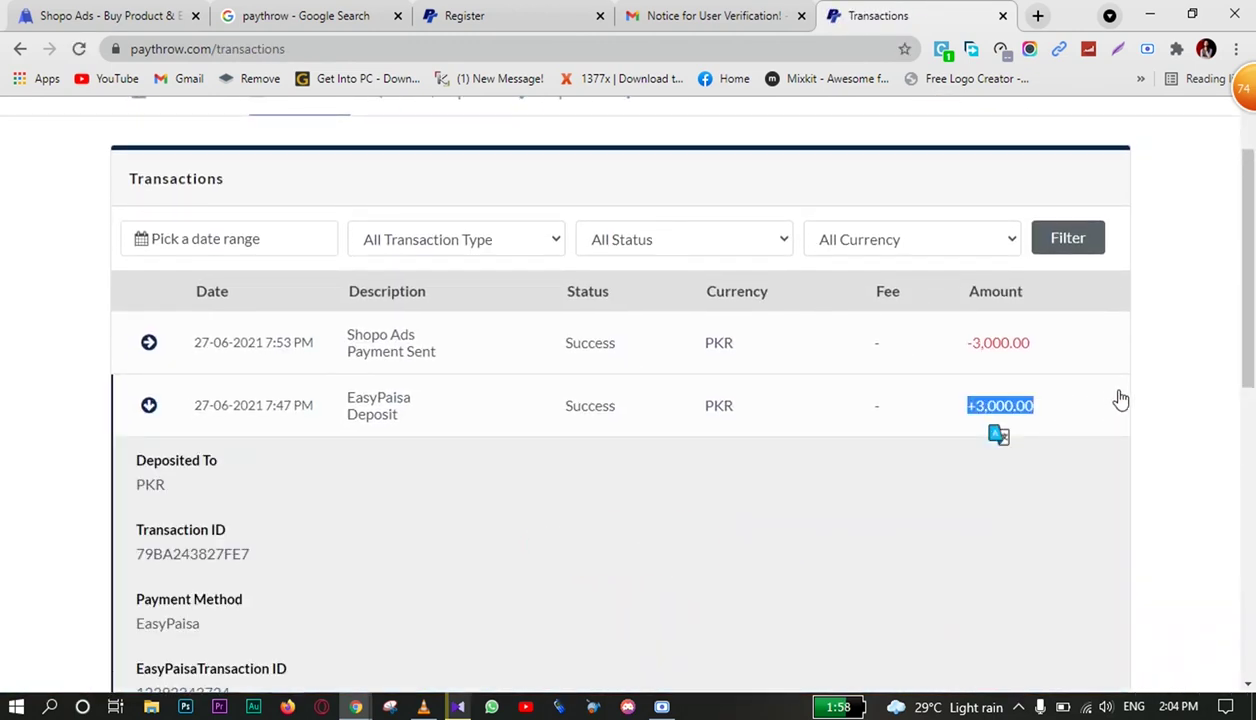
{"action": "scroll", "coordinate": [280, 521], "scroll_direction": "down", "scroll_amount": 2}
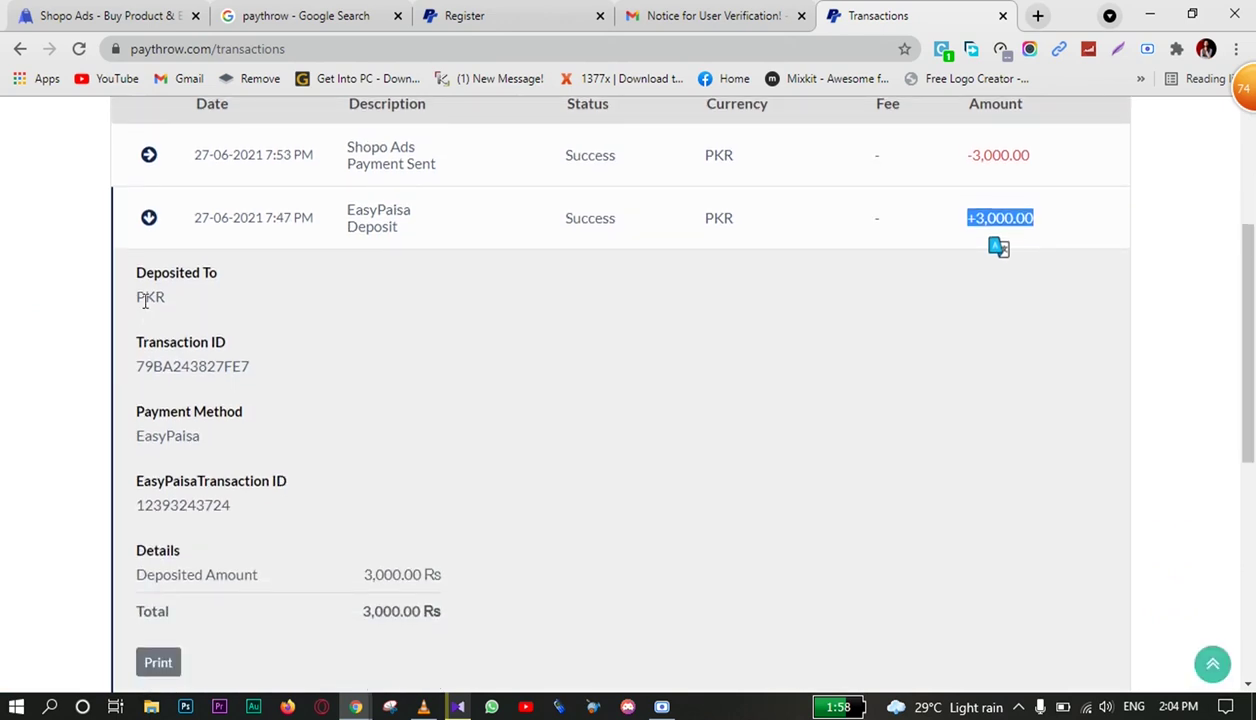
{"action": "scroll", "coordinate": [200, 375], "scroll_direction": "down", "scroll_amount": 1}
{"action": "left_click", "coordinate": [151, 409]}
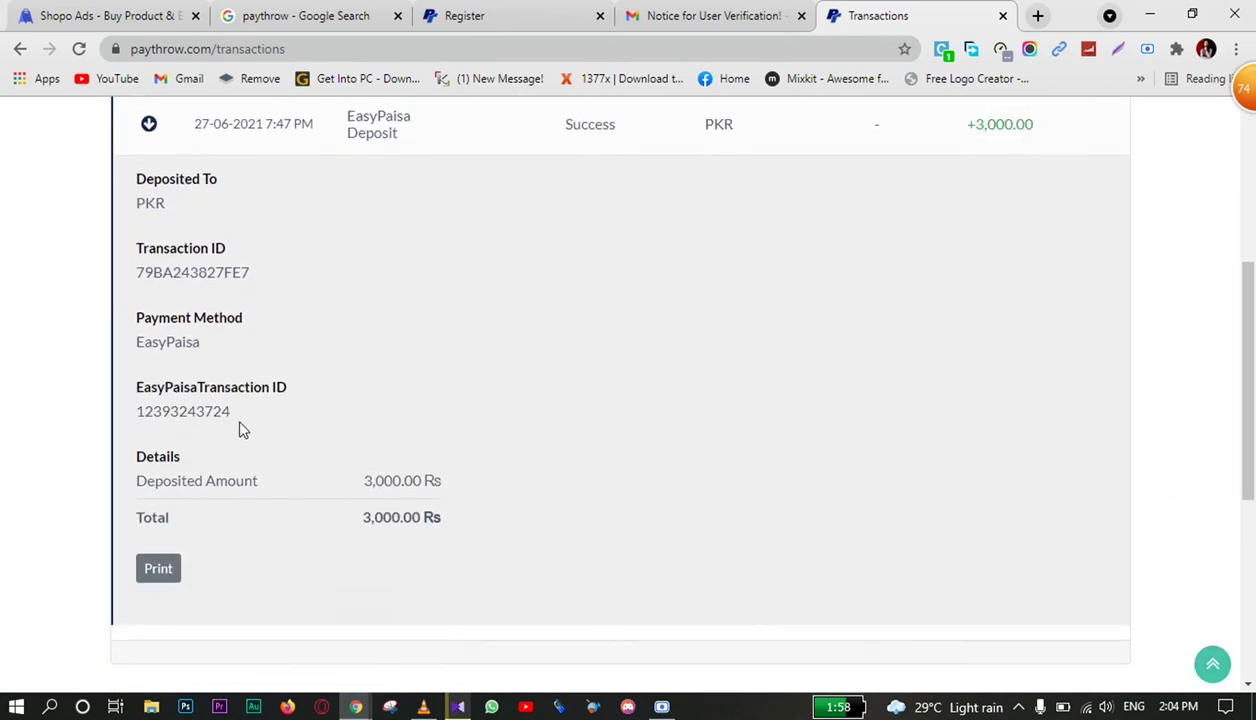
{"action": "triple_click", "coordinate": [155, 413]}
{"action": "left_click", "coordinate": [409, 420]}
{"action": "scroll", "coordinate": [818, 452], "scroll_direction": "up", "scroll_amount": 3}
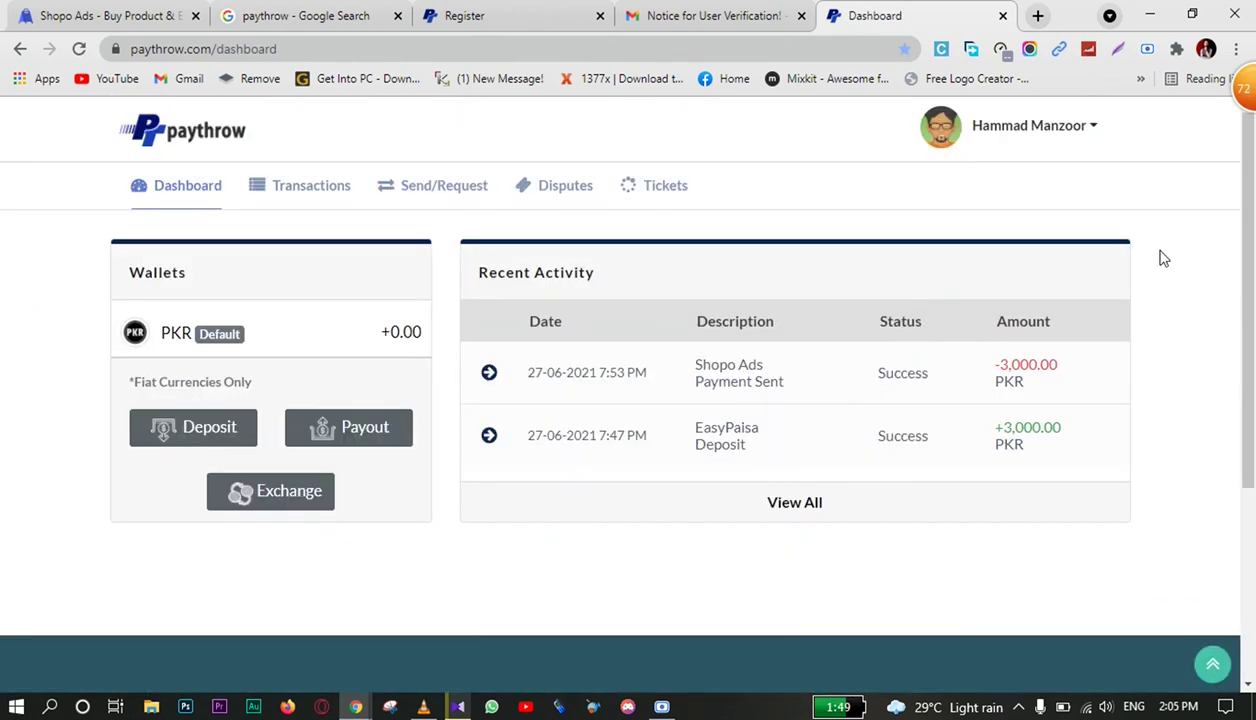